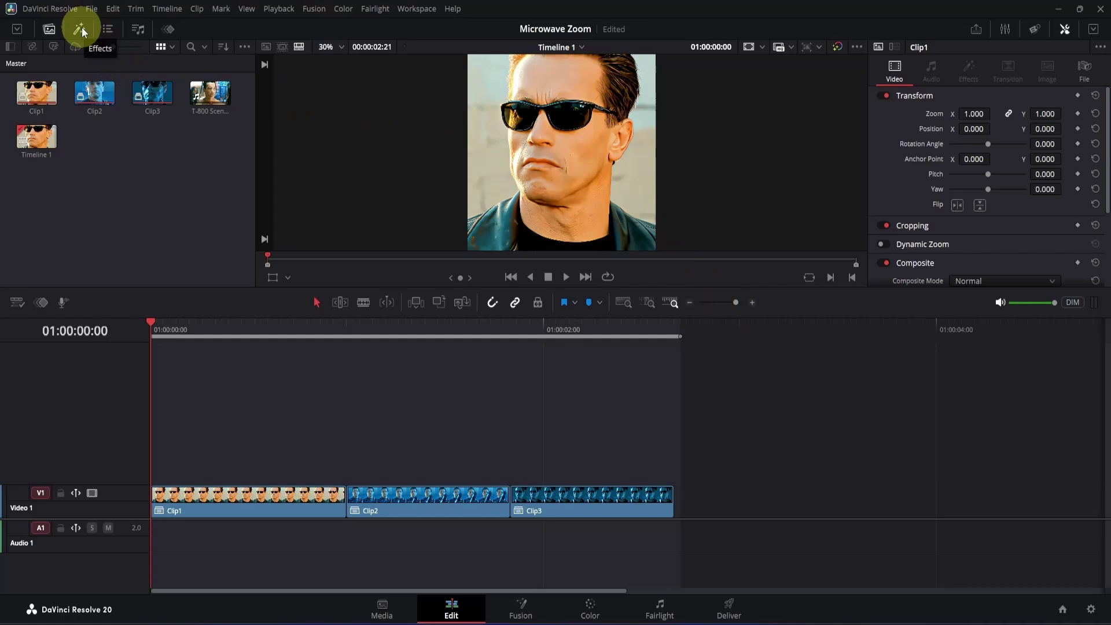
Step: Drag an Adjustment Clip from Toolbox > Effects onto Video 2 above the clips
left_click(80, 28)
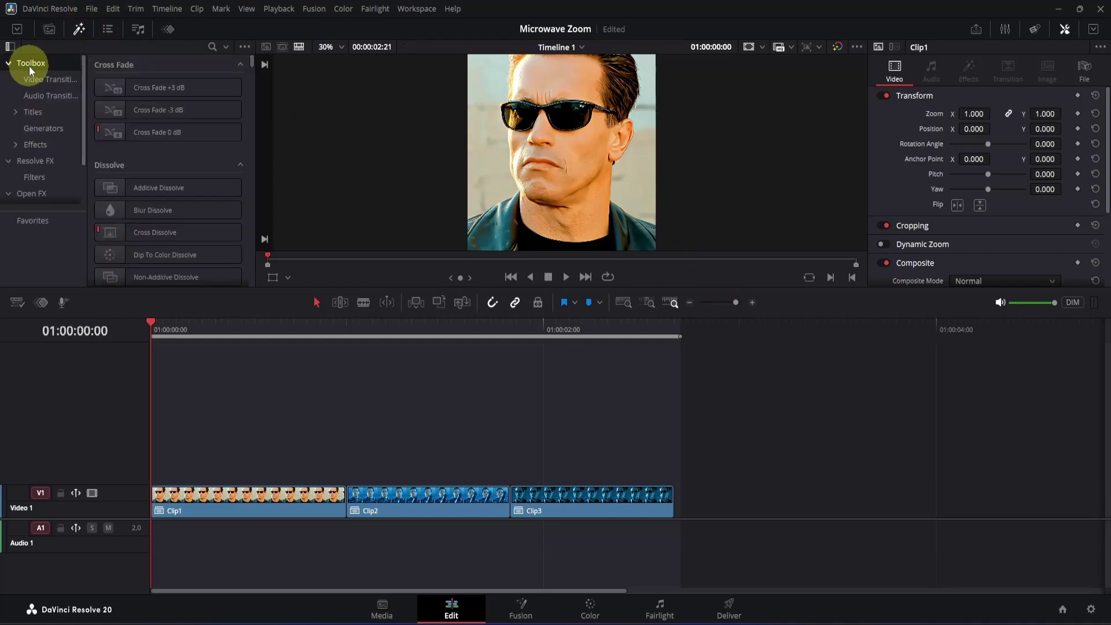
left_click(35, 146)
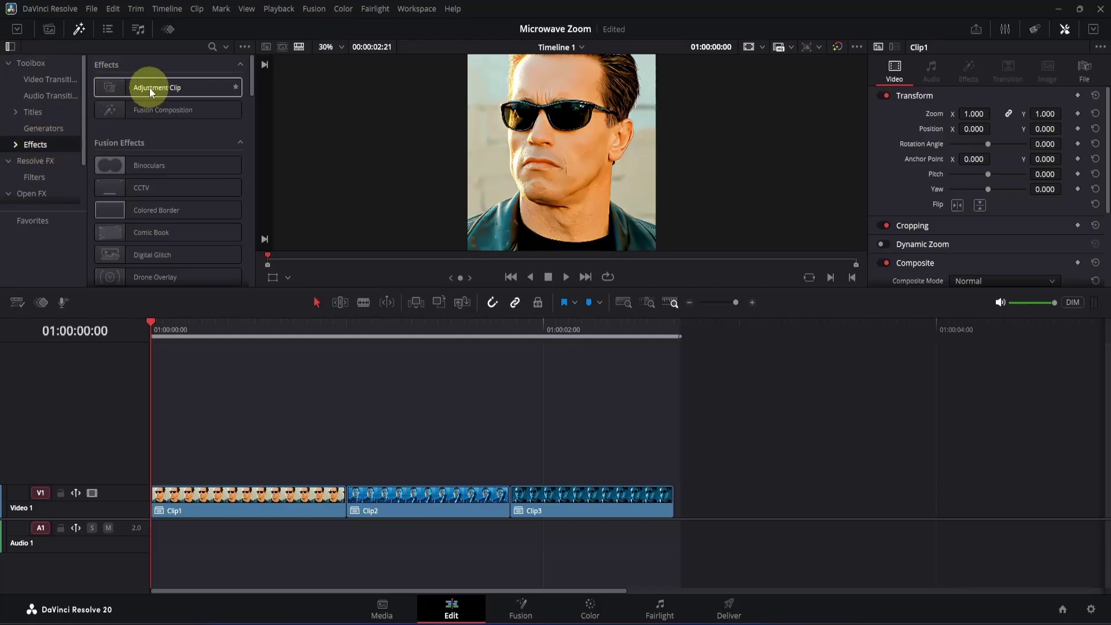
left_click_drag(149, 88, 143, 464)
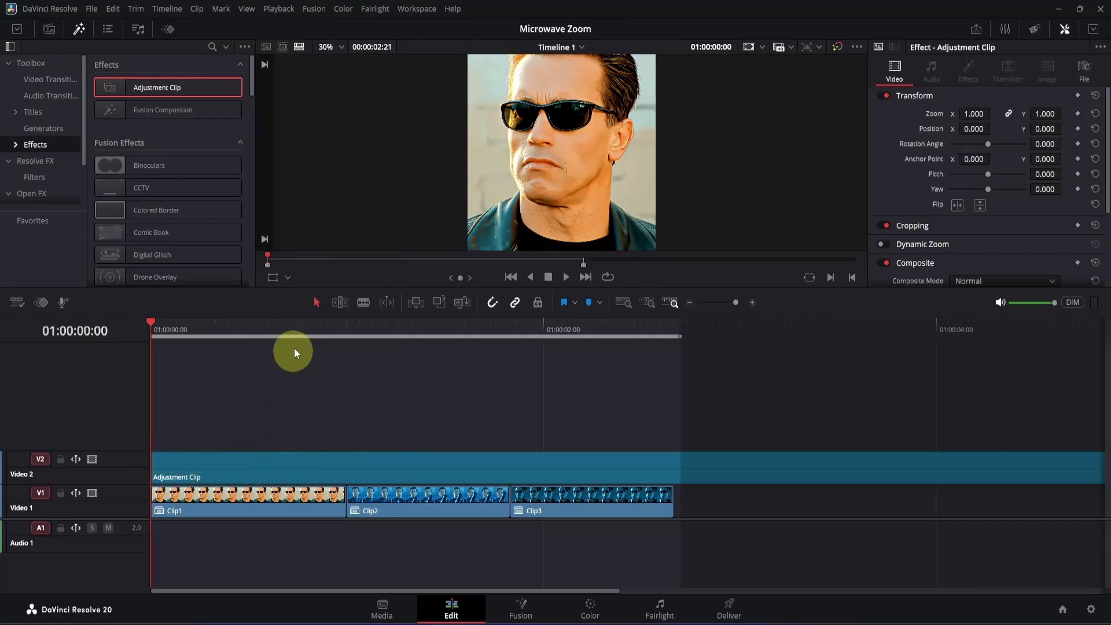
Step: Split the adjustment clip at 01:00:01:00 and delete the part after Clip1
left_click_drag(295, 327, 345, 332)
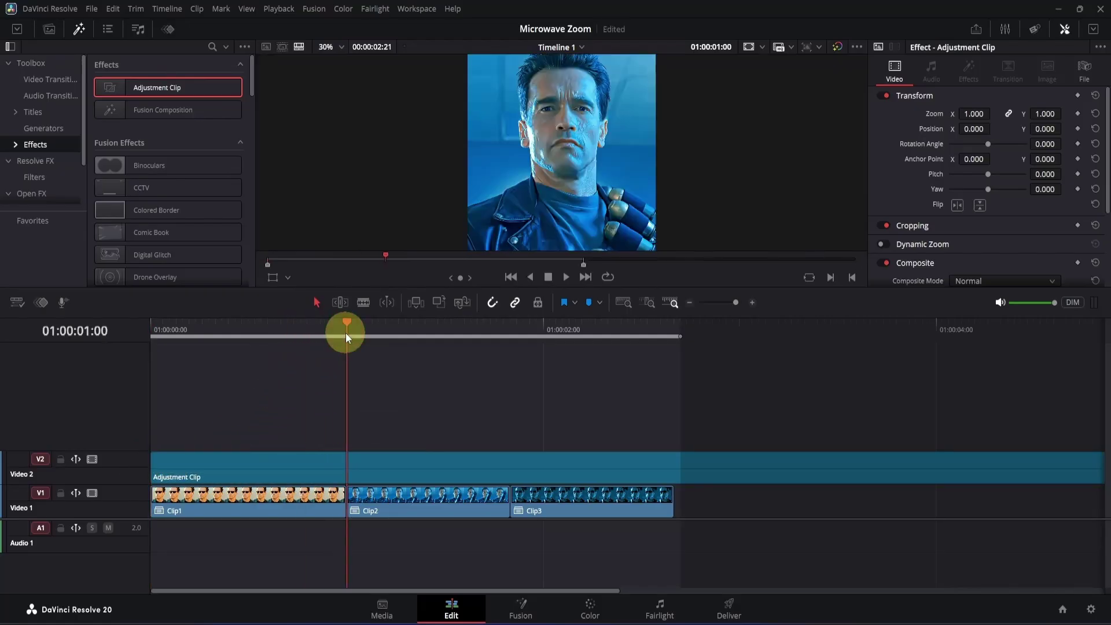
left_click(429, 460)
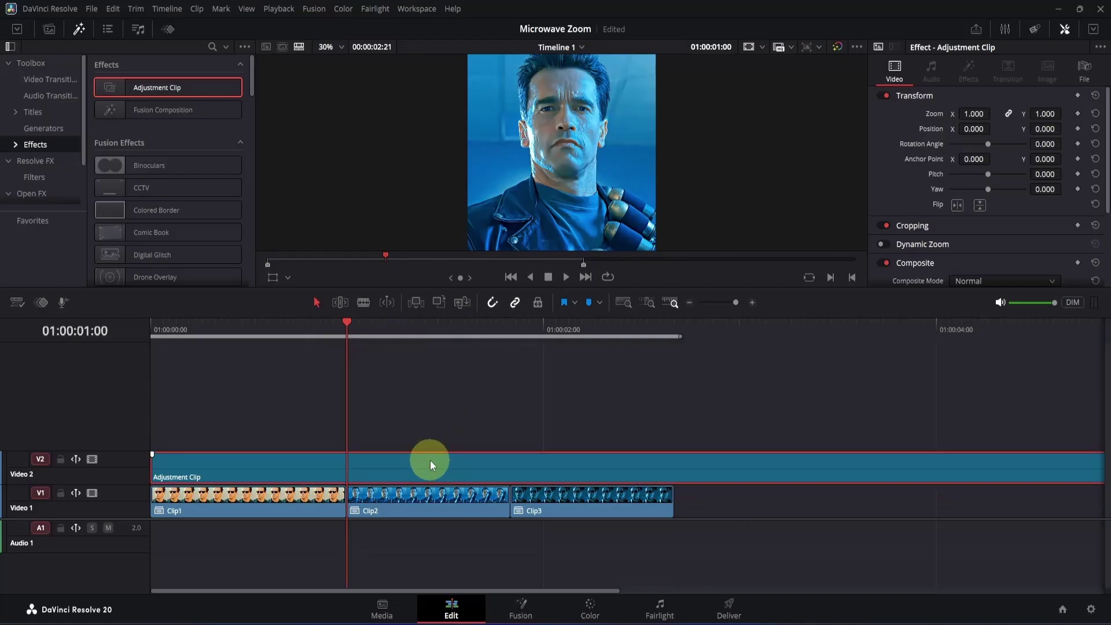
key("ctrl+b")
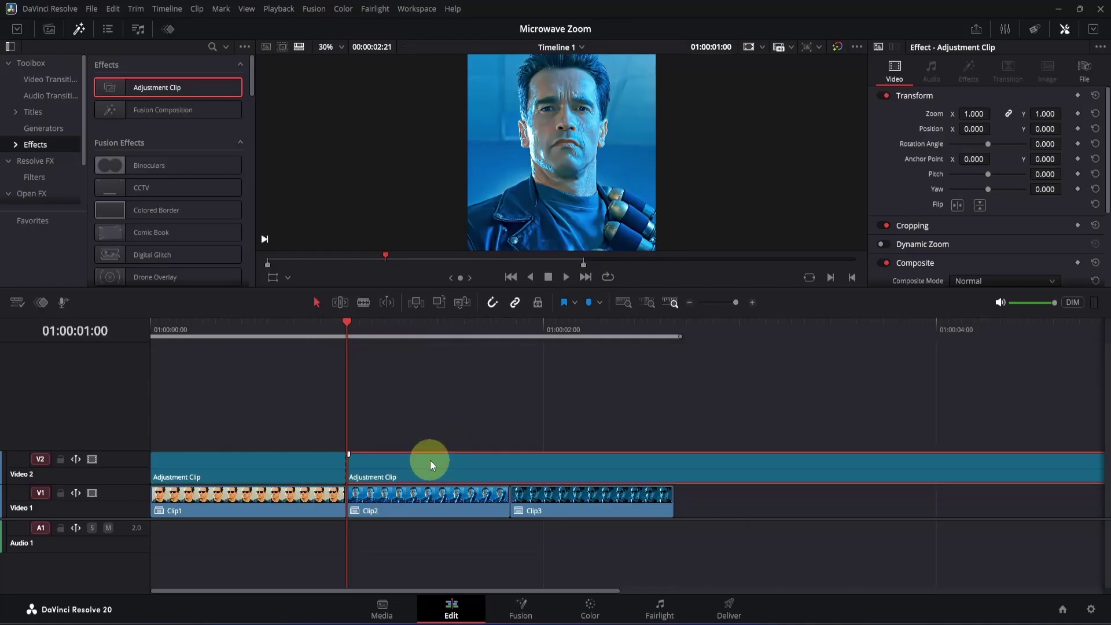
key("Delete")
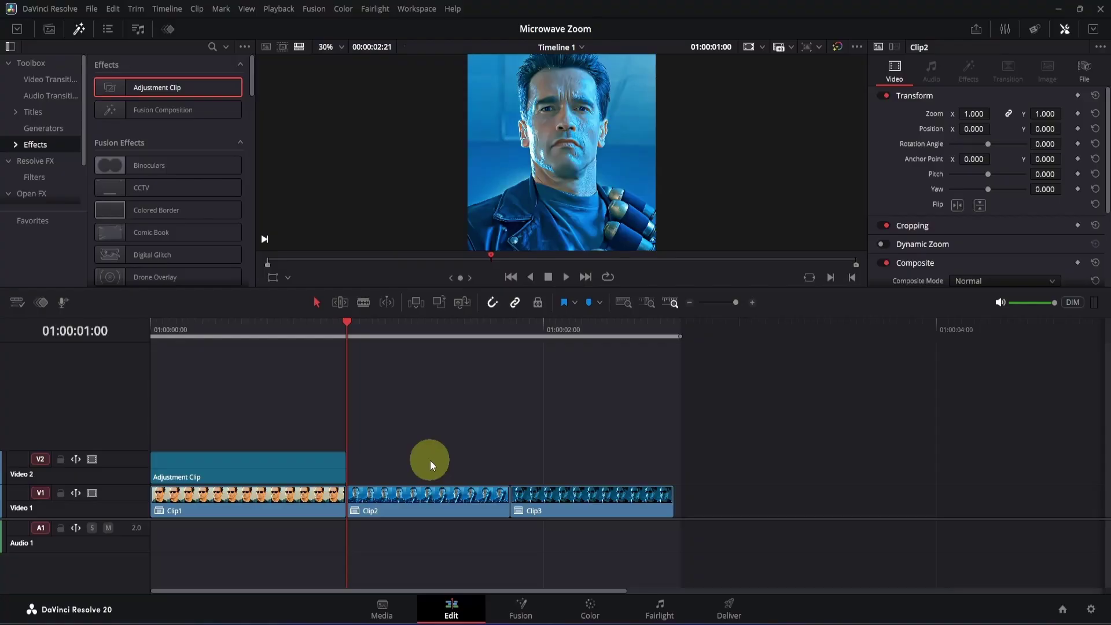
left_click_drag(312, 332, 261, 329)
Step: On the Fusion page, insert a Transform node after MediaIn1
left_click(522, 607)
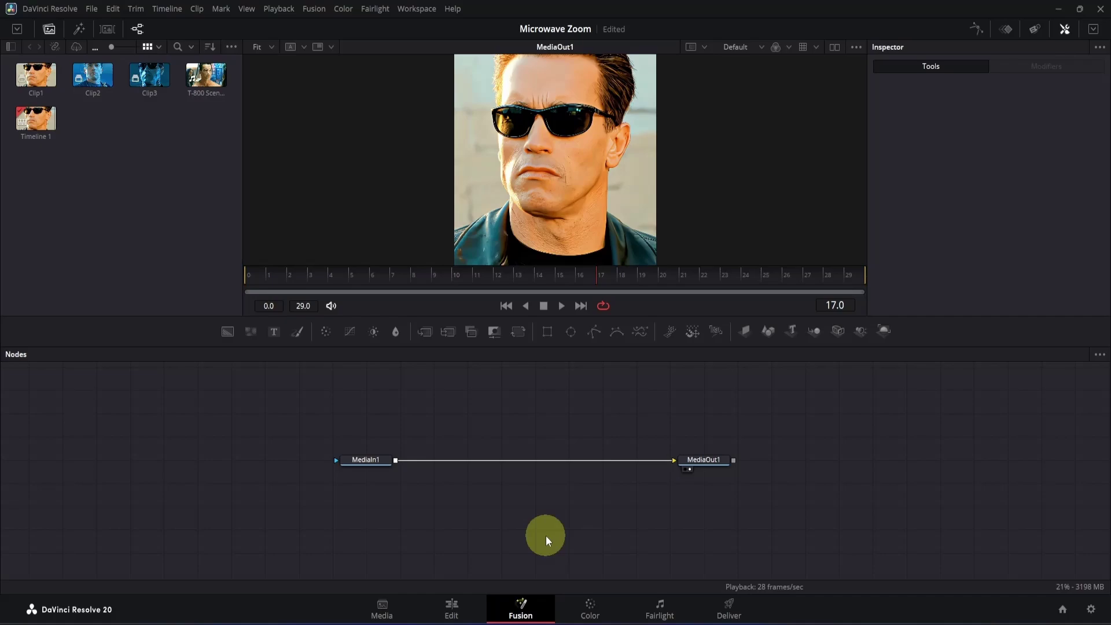
left_click(384, 458)
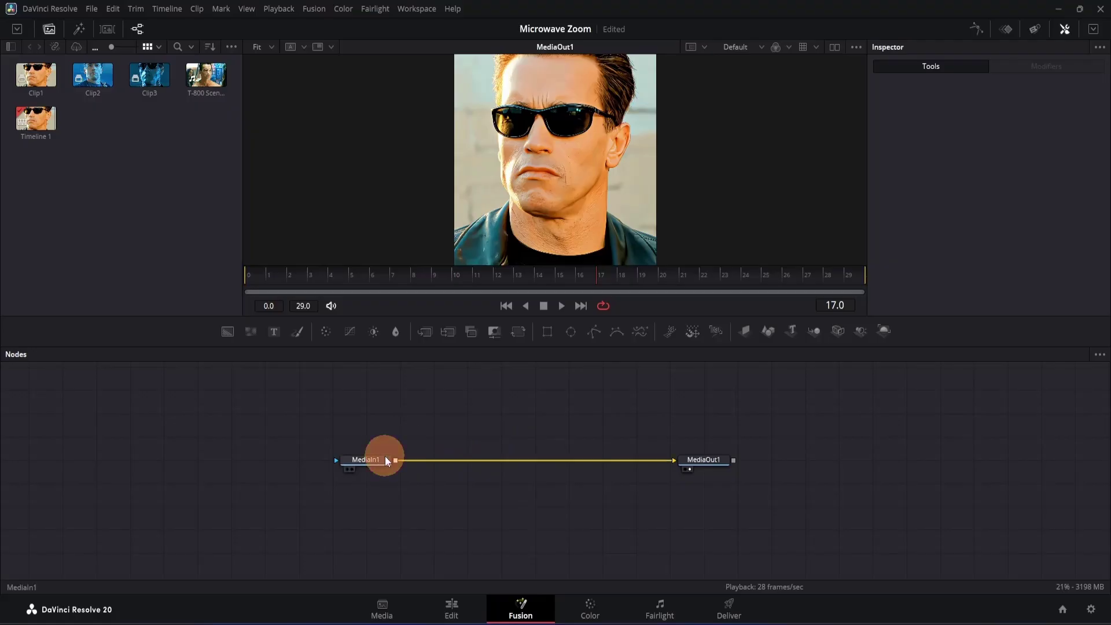
left_click(518, 331)
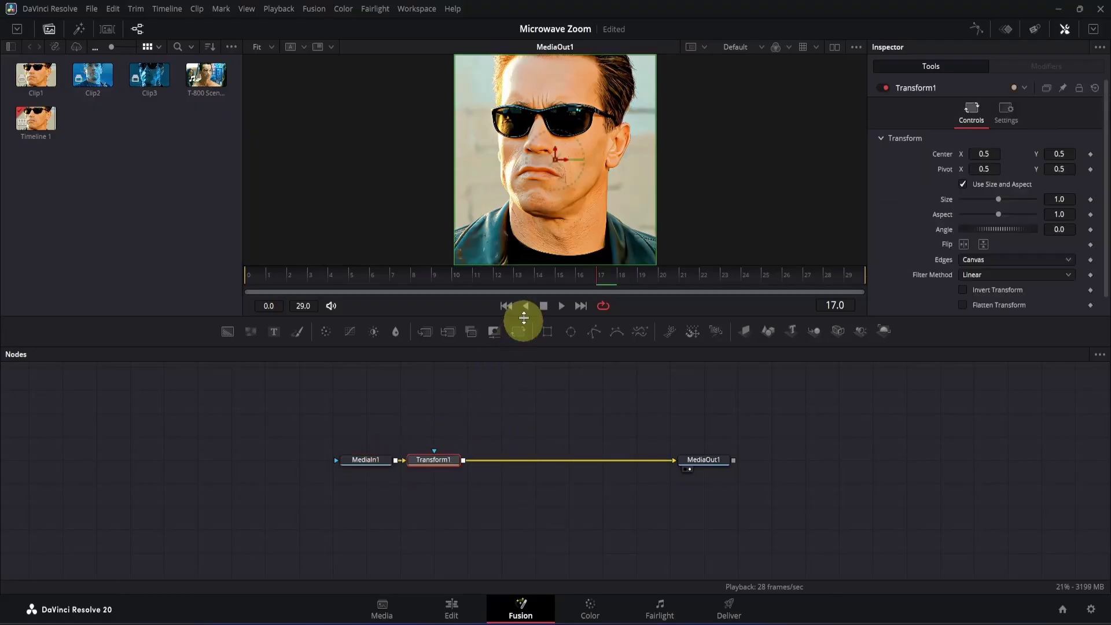
Step: At frame 0, set Transform1's Size to 1.3
left_click(505, 276)
left_click_drag(505, 275, 238, 282)
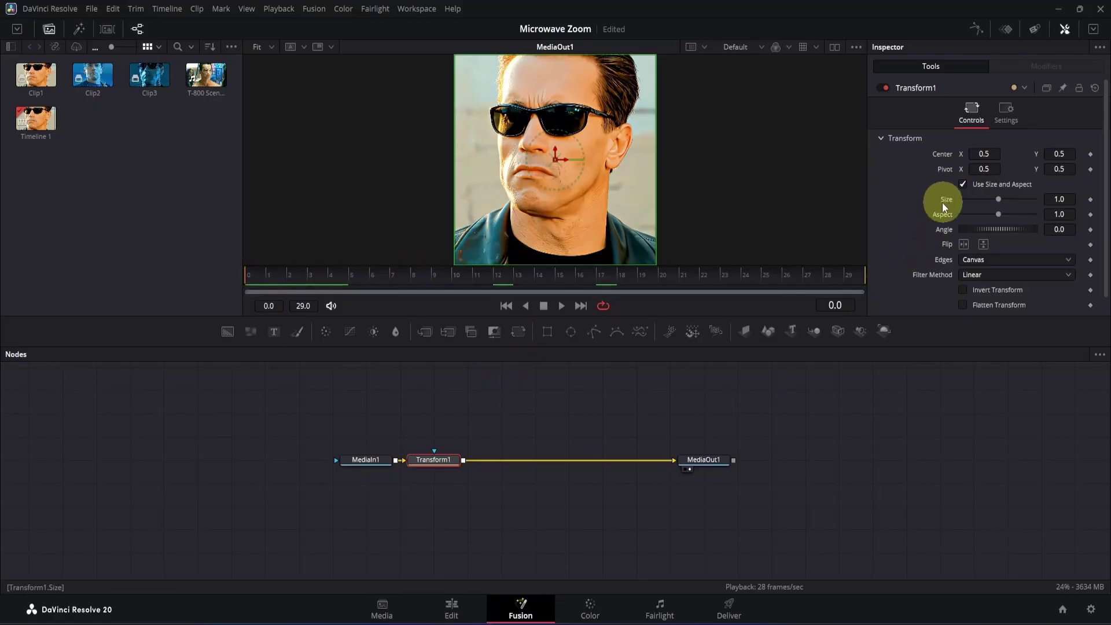
left_click(1068, 198)
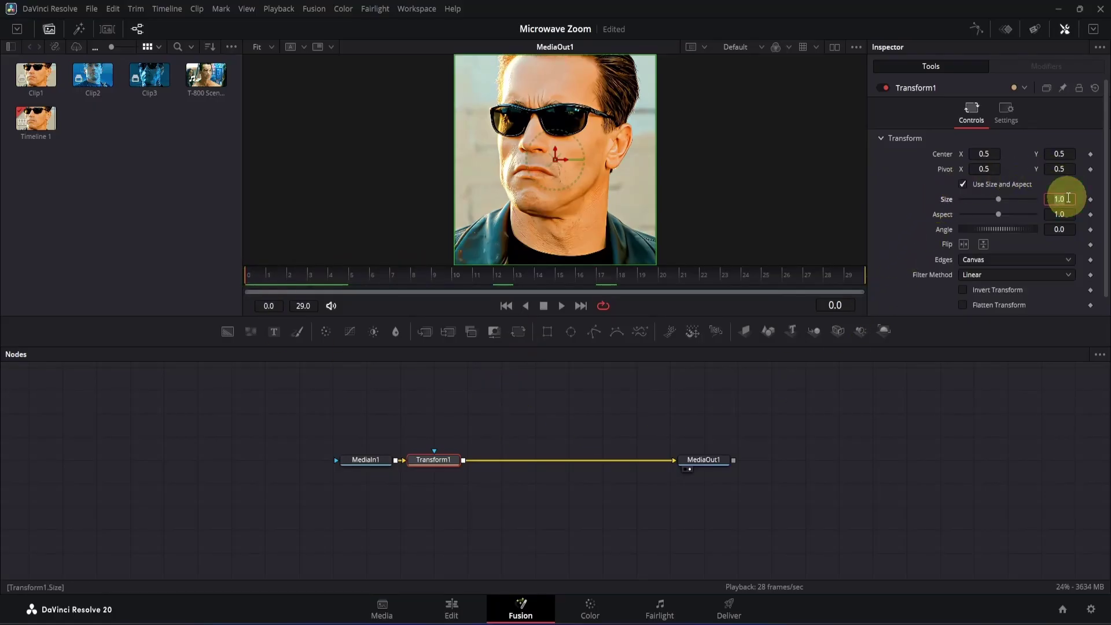
type("1.3")
key("Return")
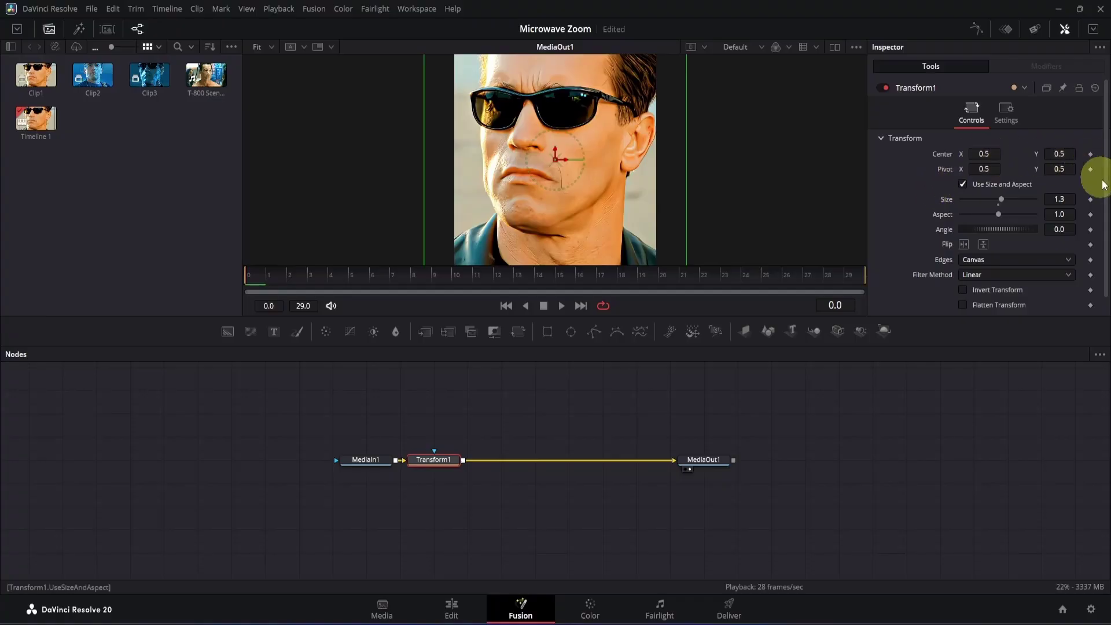
Step: Keyframe Transform1's Size of 1.3 at frame 0 and frame 29
left_click(1090, 199)
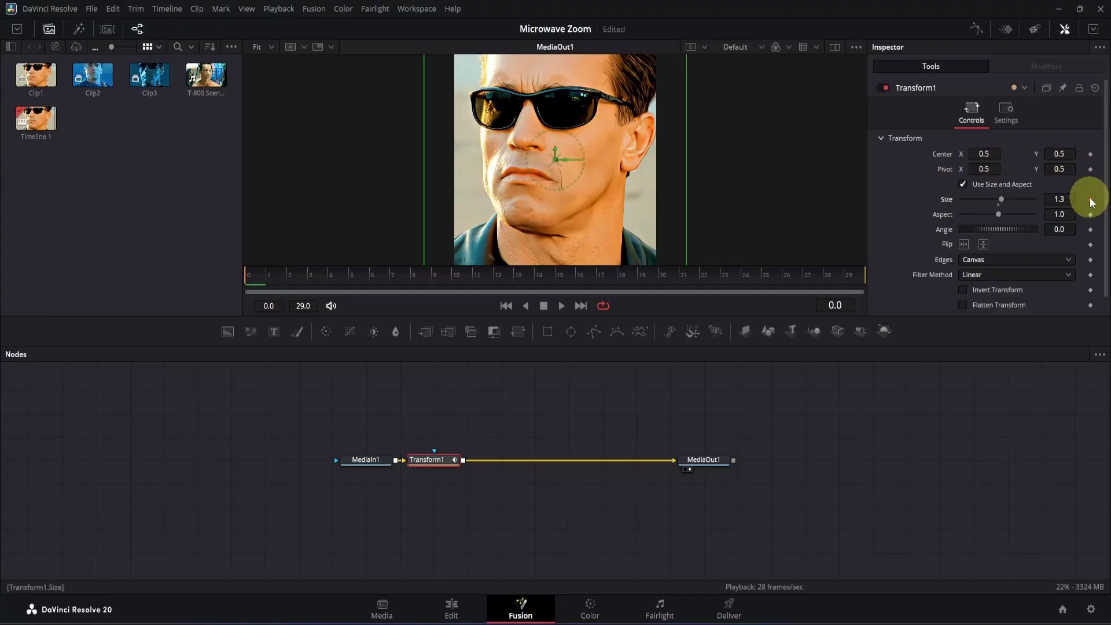
left_click(853, 277)
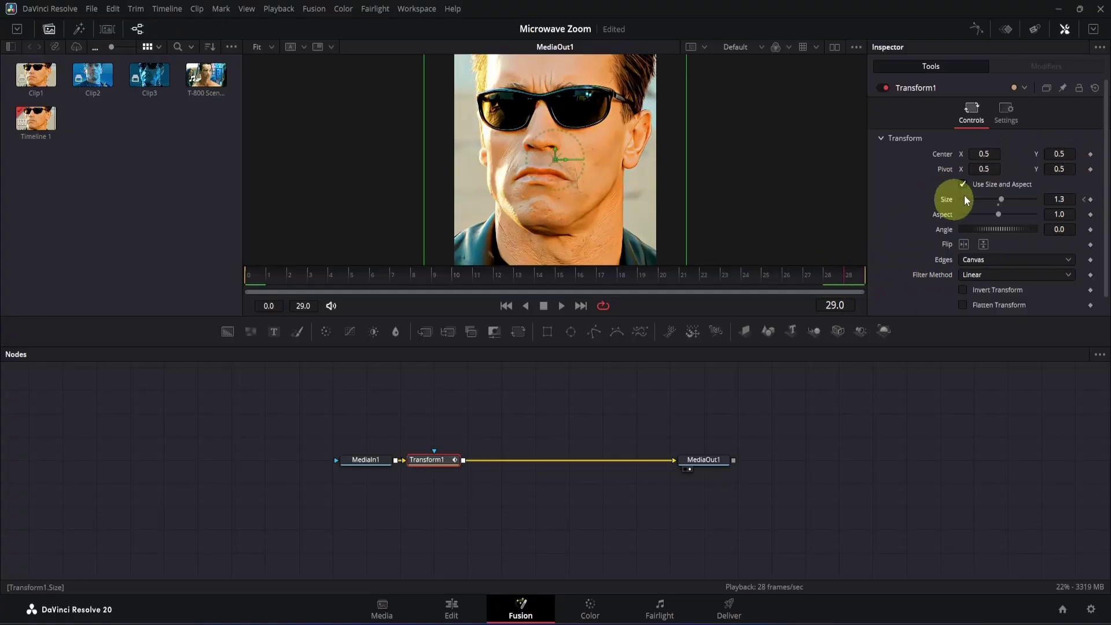
left_click(1090, 201)
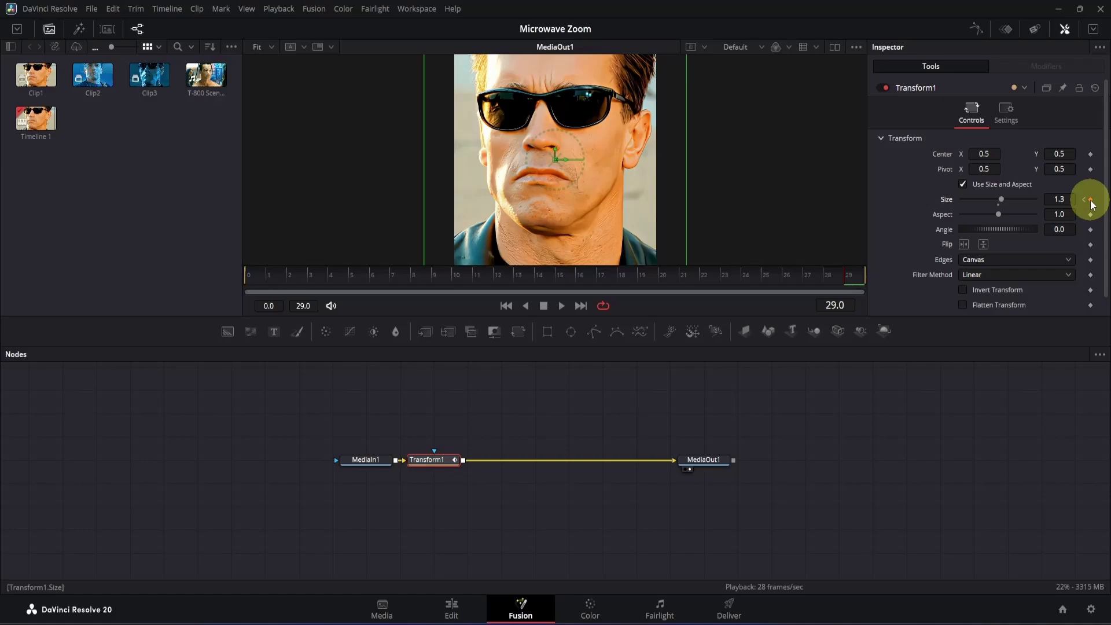
Step: Set Size to 1.0 at frame 15, then play back the zoom from frame 0
left_click(562, 277)
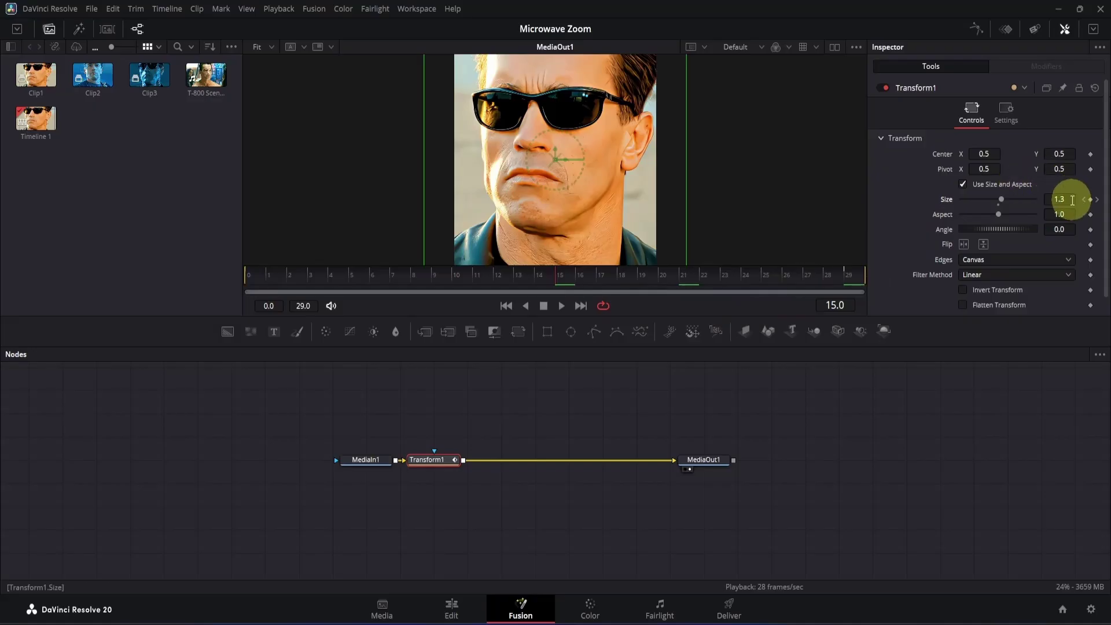
left_click(1070, 199)
type("1")
key("Return")
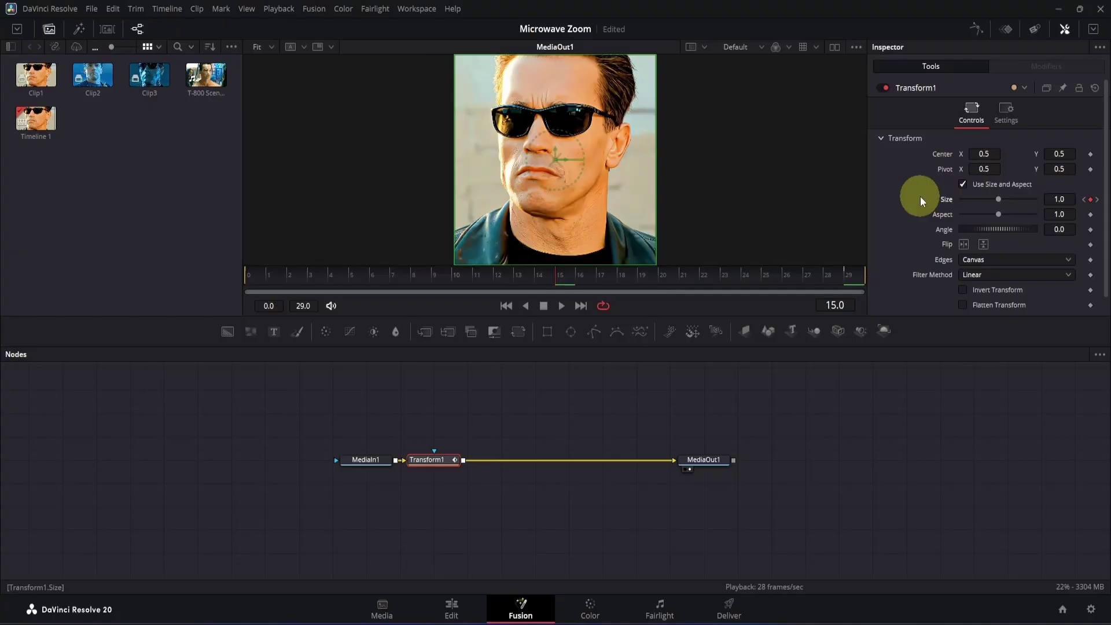
left_click_drag(555, 277, 251, 280)
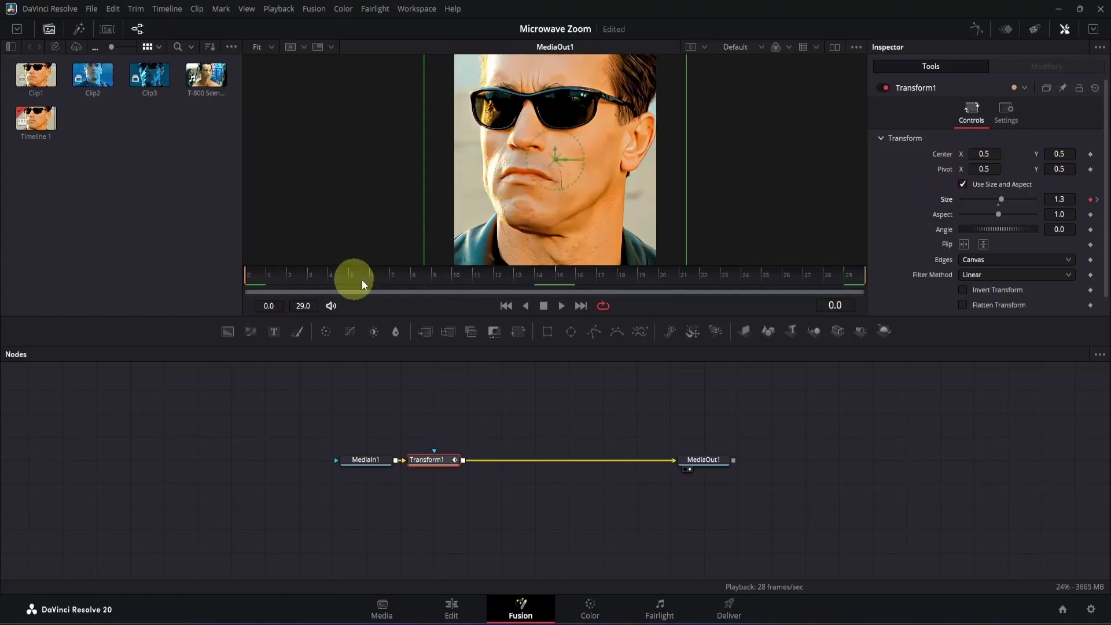
left_click(602, 405)
key("space")
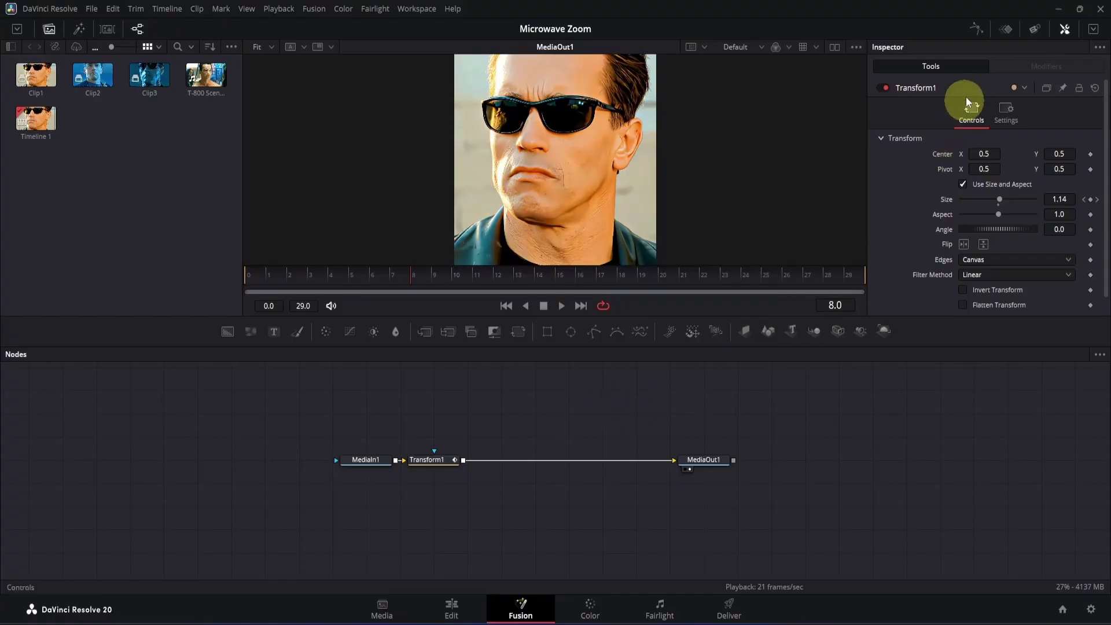
Step: In the Spline editor, show the Size curve and smooth all three Size keyframes
left_click(980, 32)
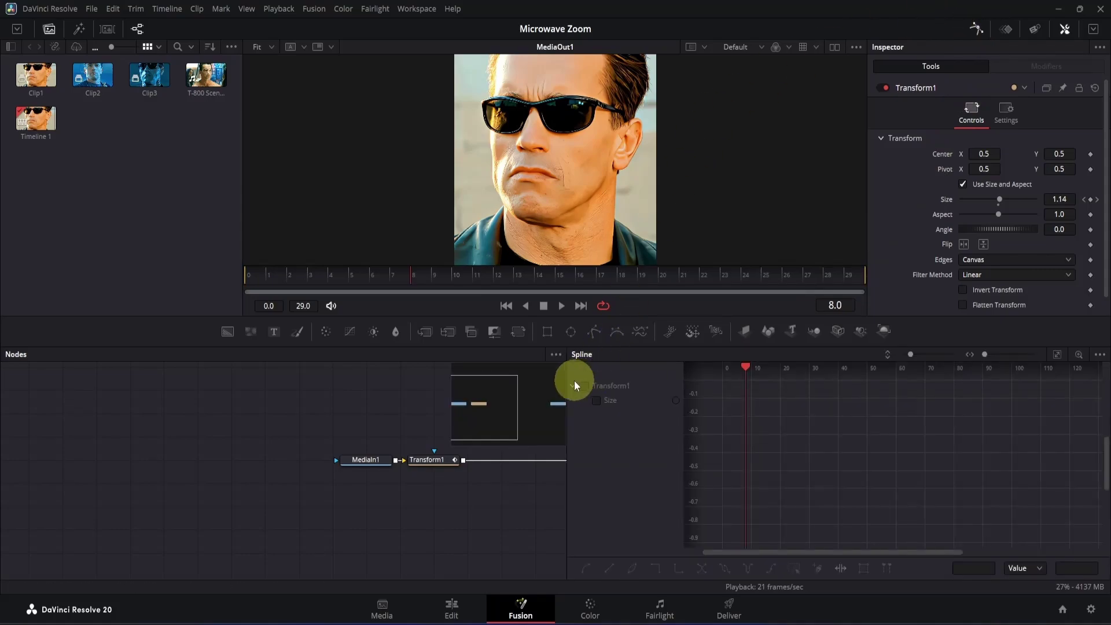
left_click_drag(566, 378, 734, 393)
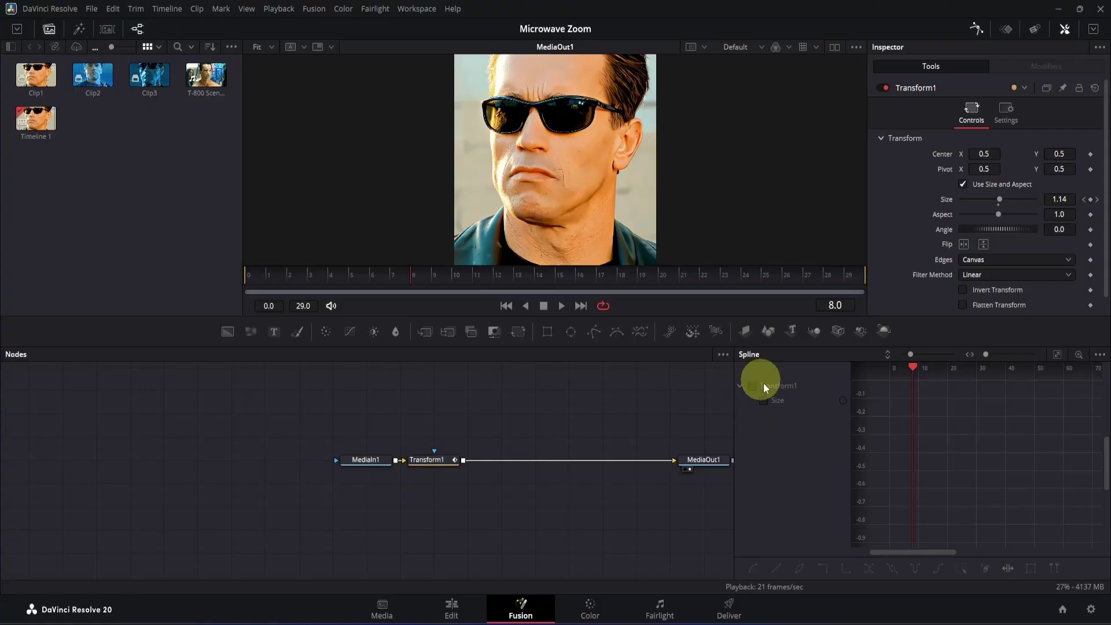
left_click(764, 403)
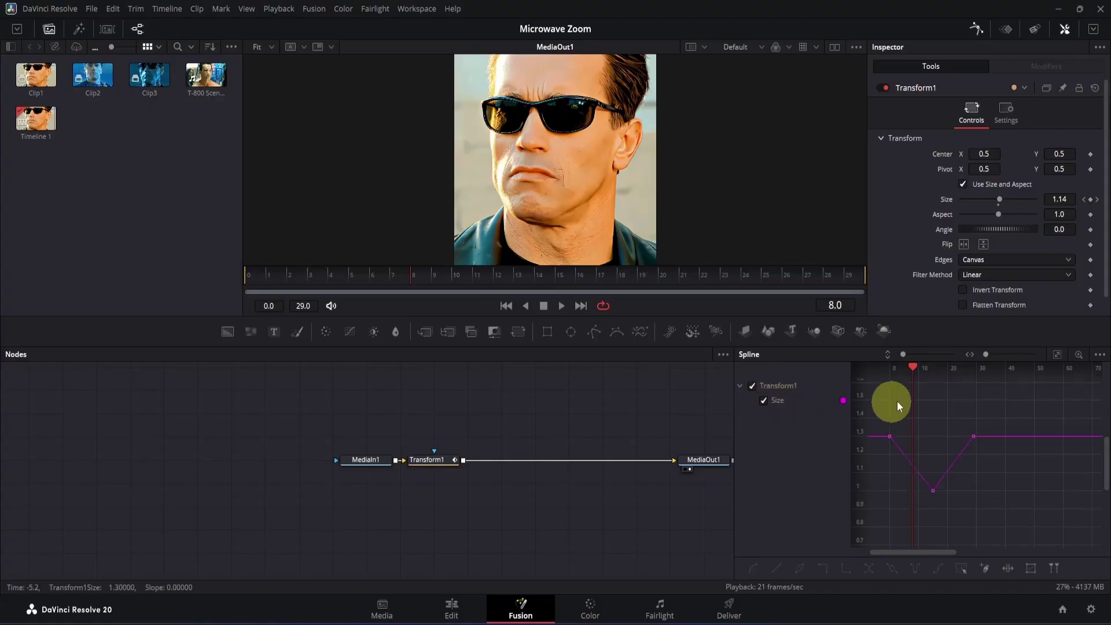
left_click(1056, 357)
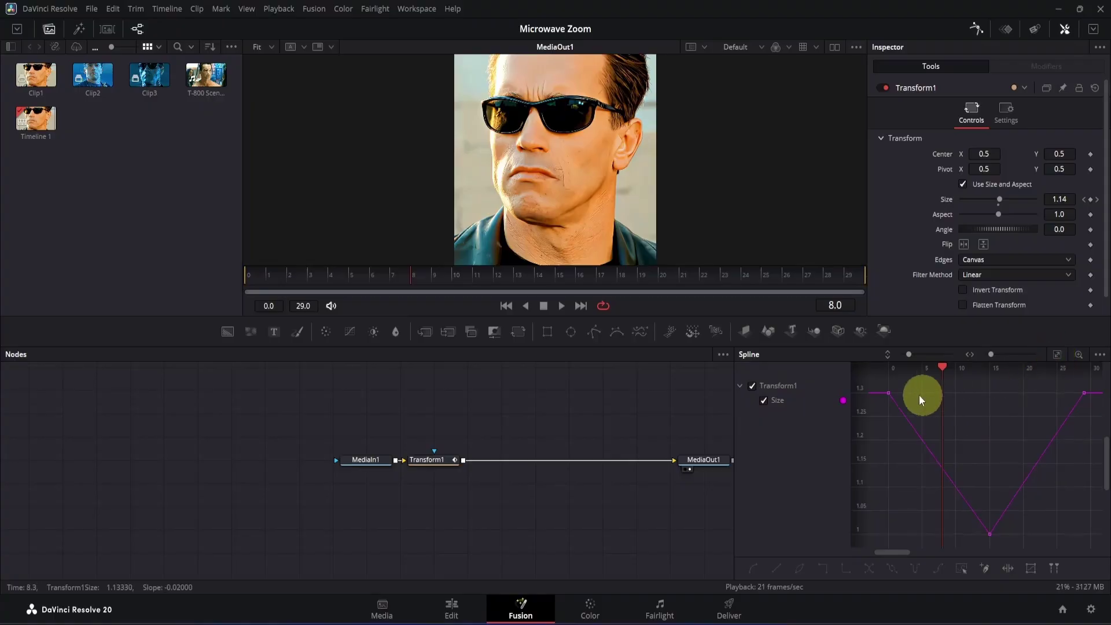
left_click_drag(880, 377, 1097, 553)
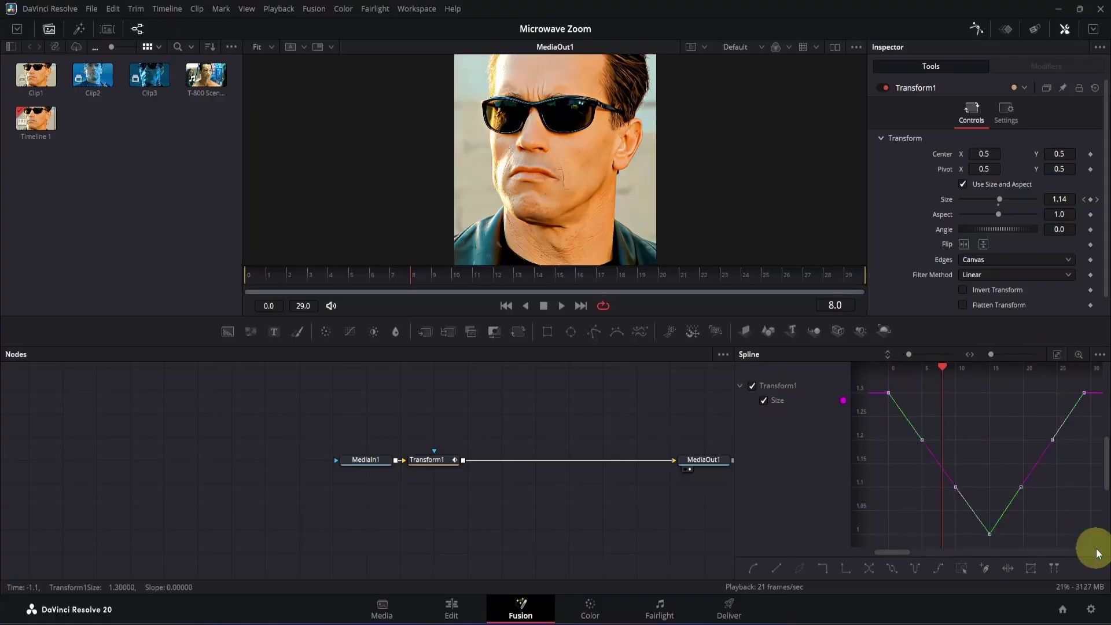
key("s")
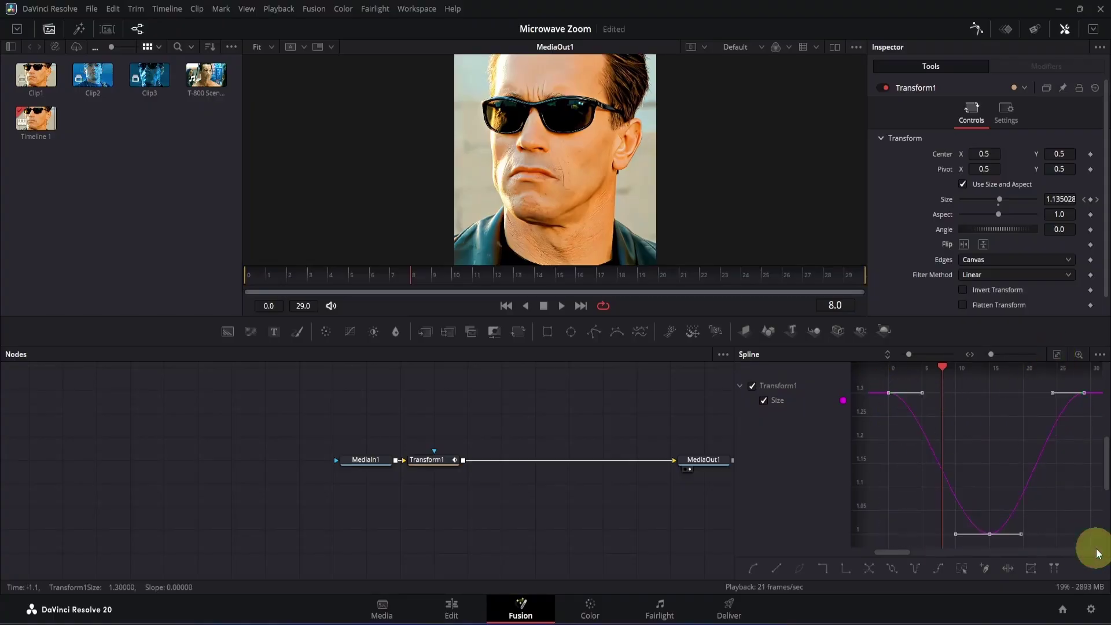
Step: Shape the Size handles for a steep drop from 1.3, flat hold at 1.0, steep climb back
left_click_drag(922, 394, 888, 512)
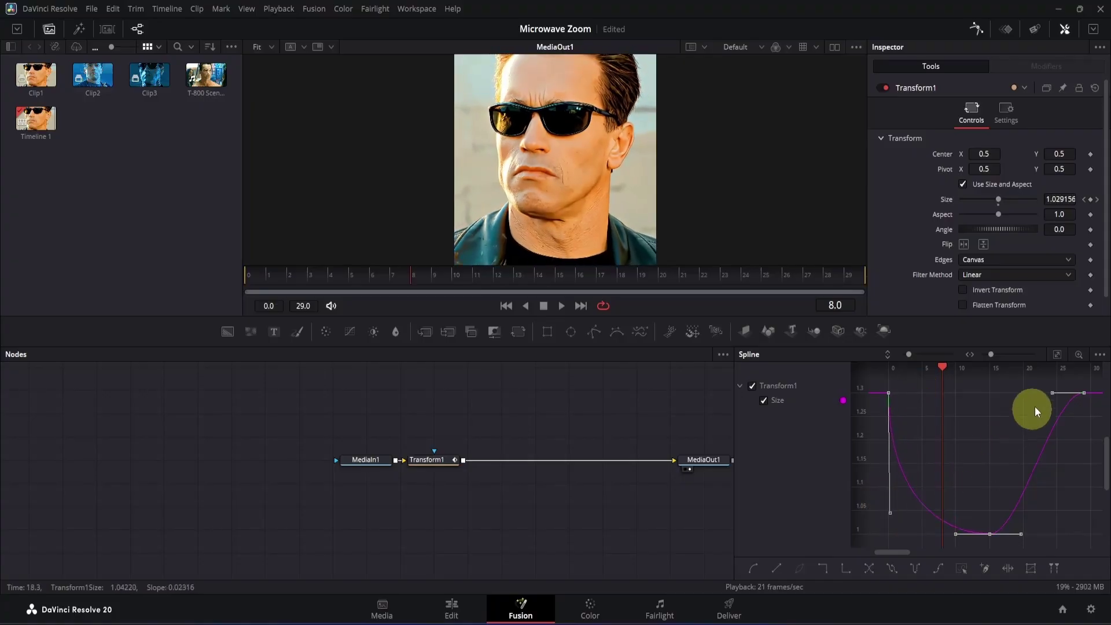
left_click_drag(1051, 397, 1088, 524)
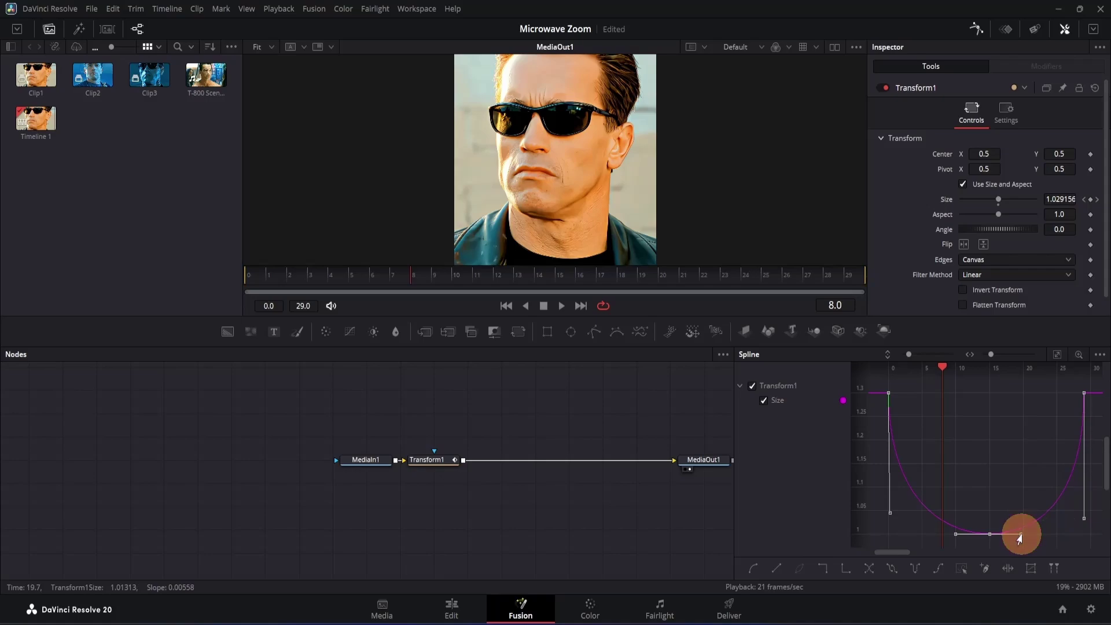
left_click_drag(1019, 538, 1043, 539)
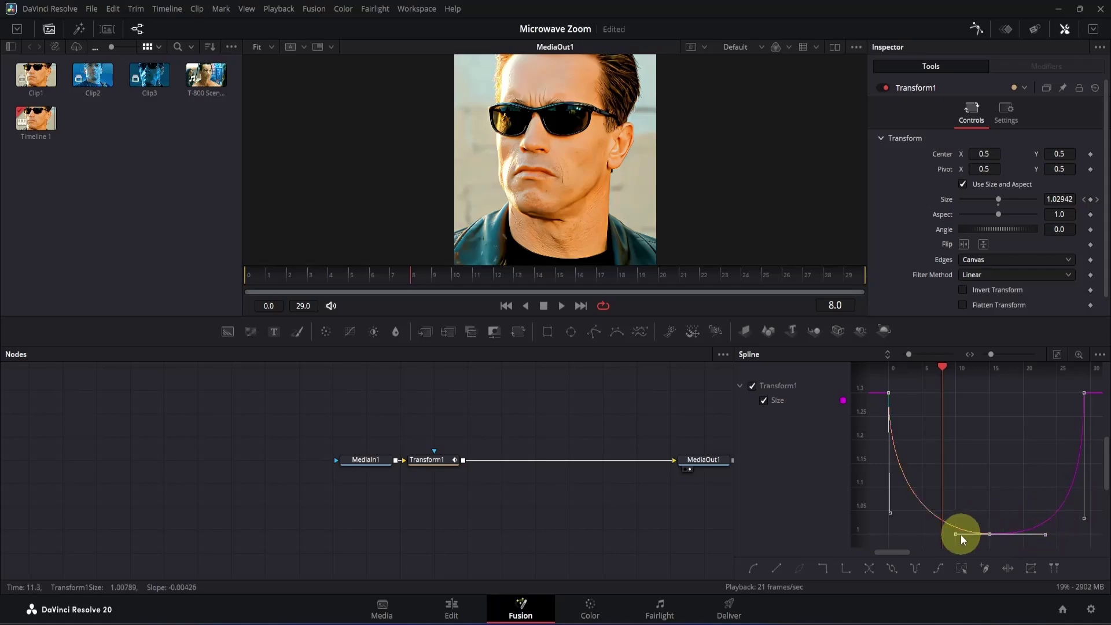
left_click_drag(955, 539, 922, 539)
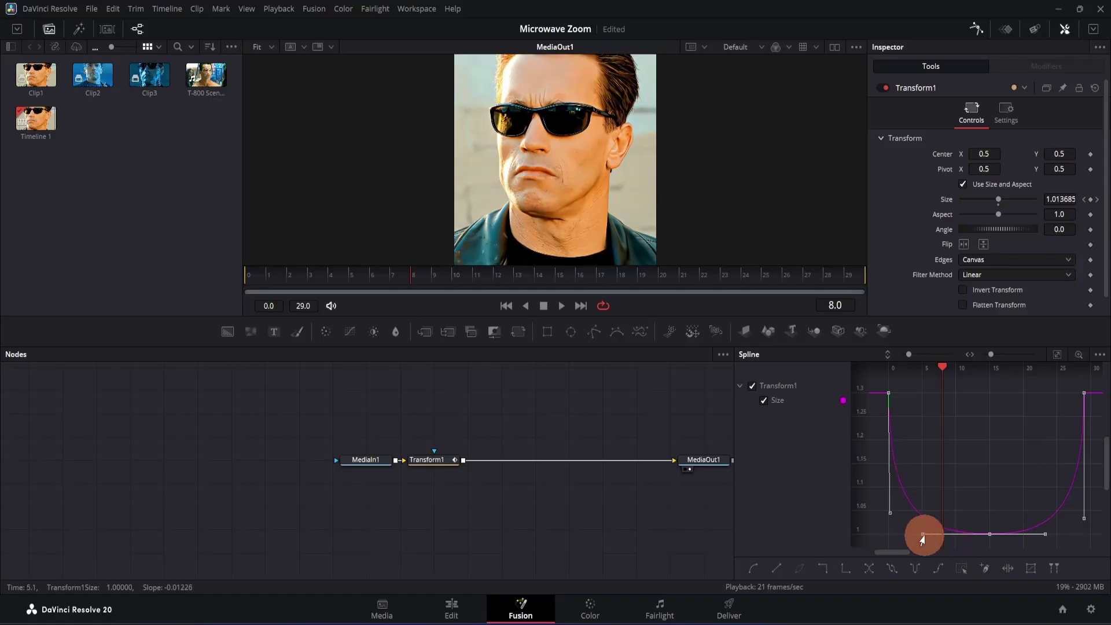
left_click_drag(411, 276, 218, 273)
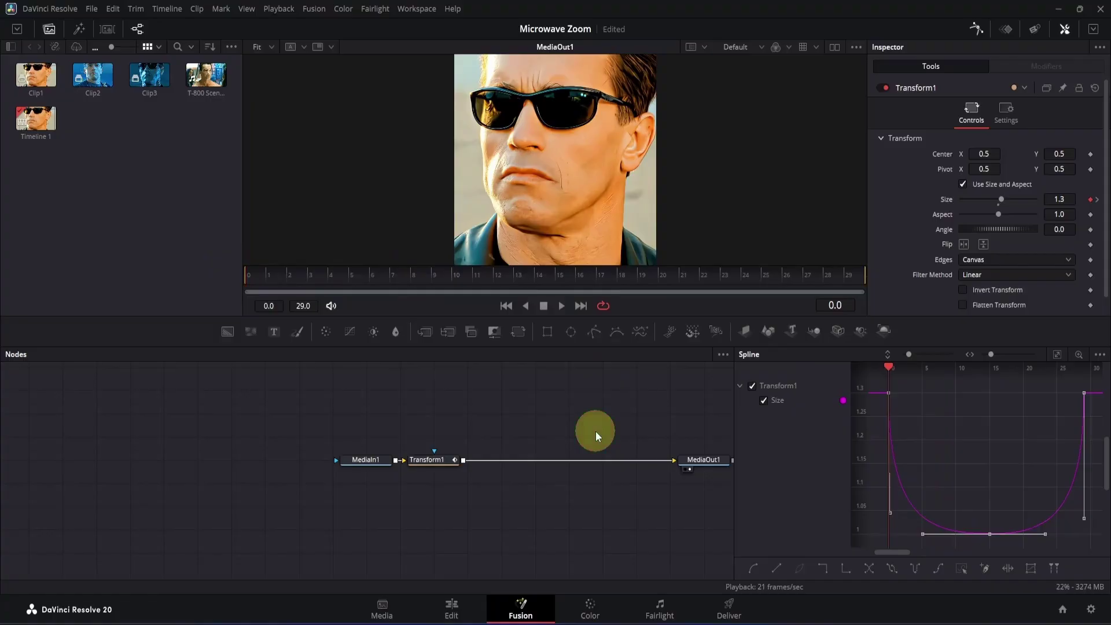
Step: Preview the zoom, then keyframe Transform1's Angle at -15 on frame 0
key("space")
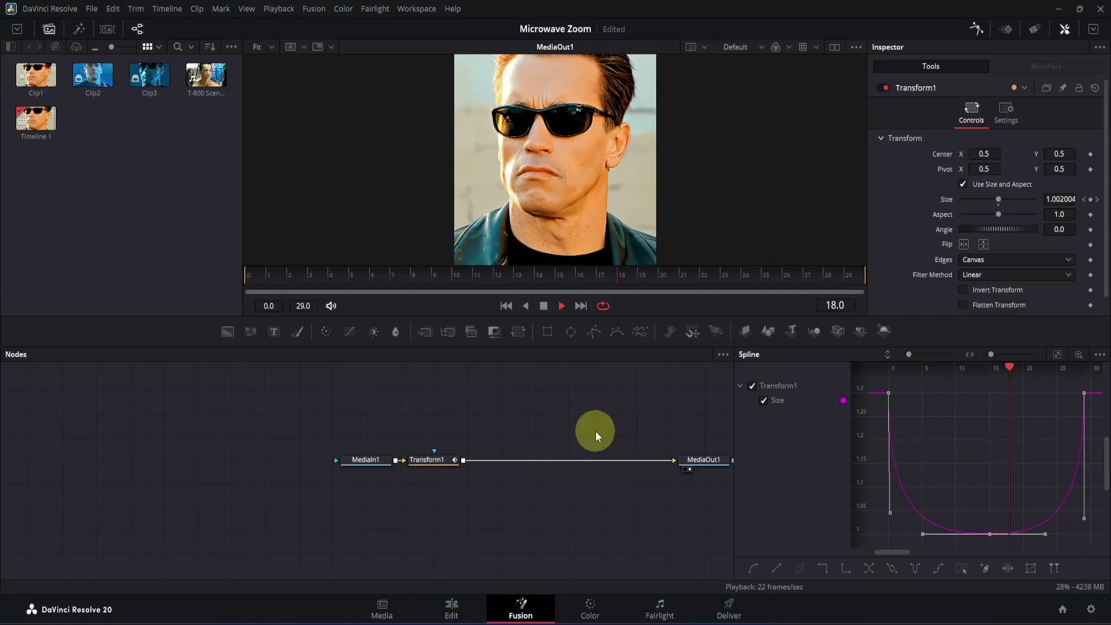
key("space")
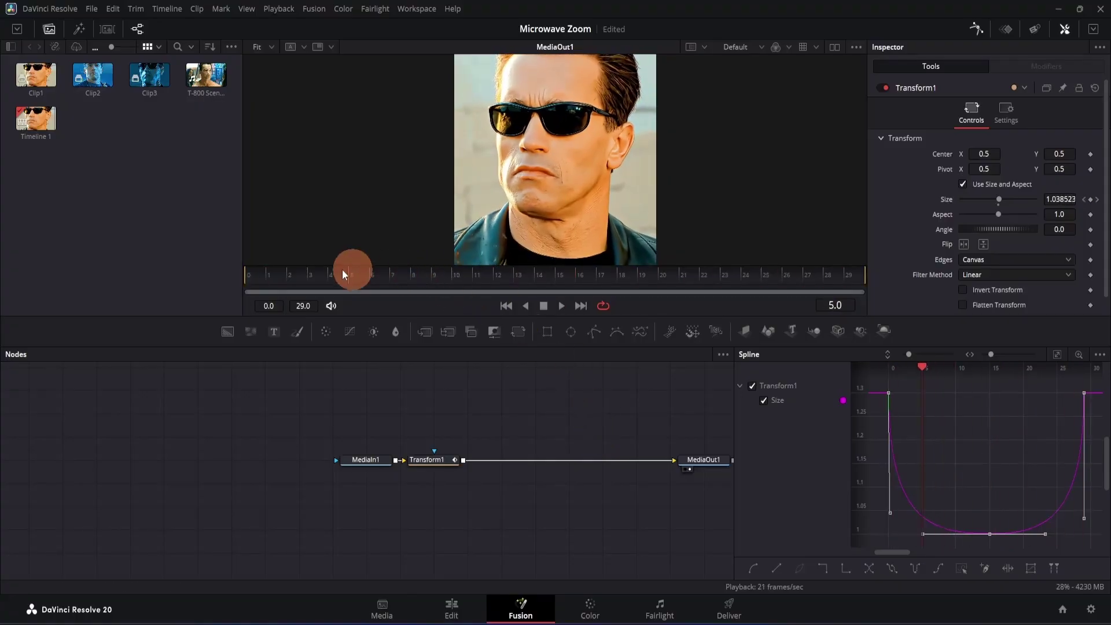
key("Home")
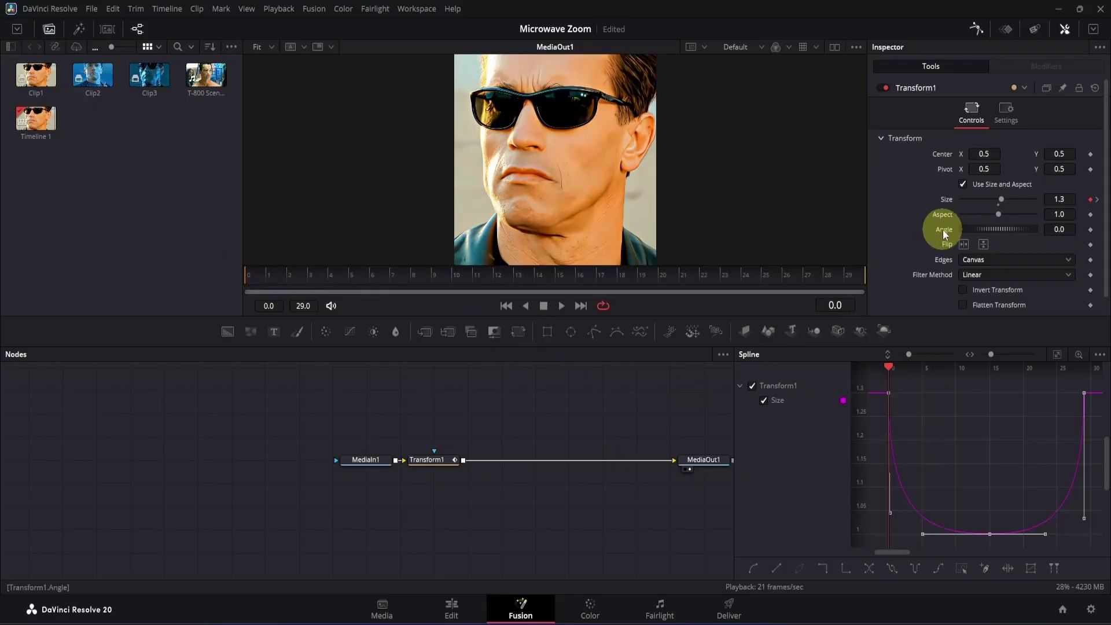
left_click(1073, 229)
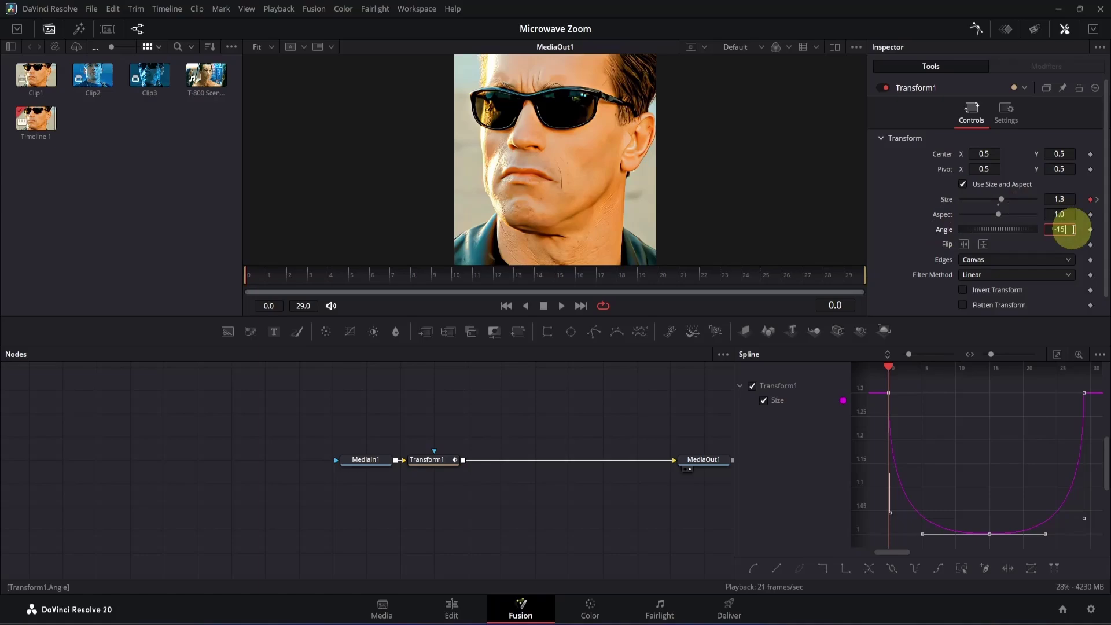
left_click(1090, 229)
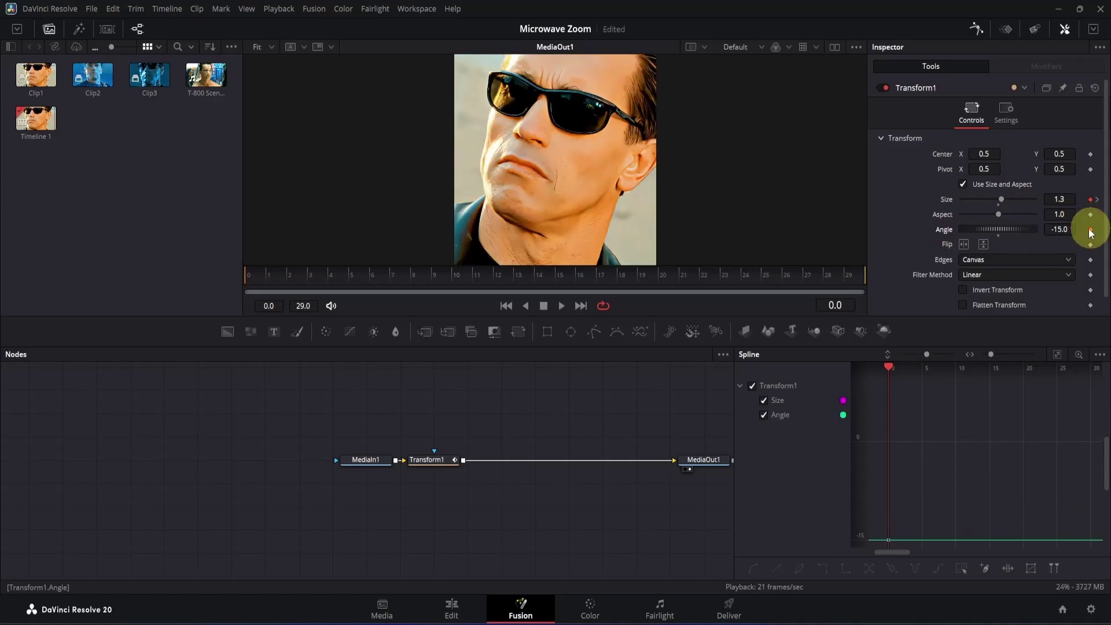
Step: Keyframe Angle -15 at frame 29 and set Angle to 0 at frame 15
left_click(850, 274)
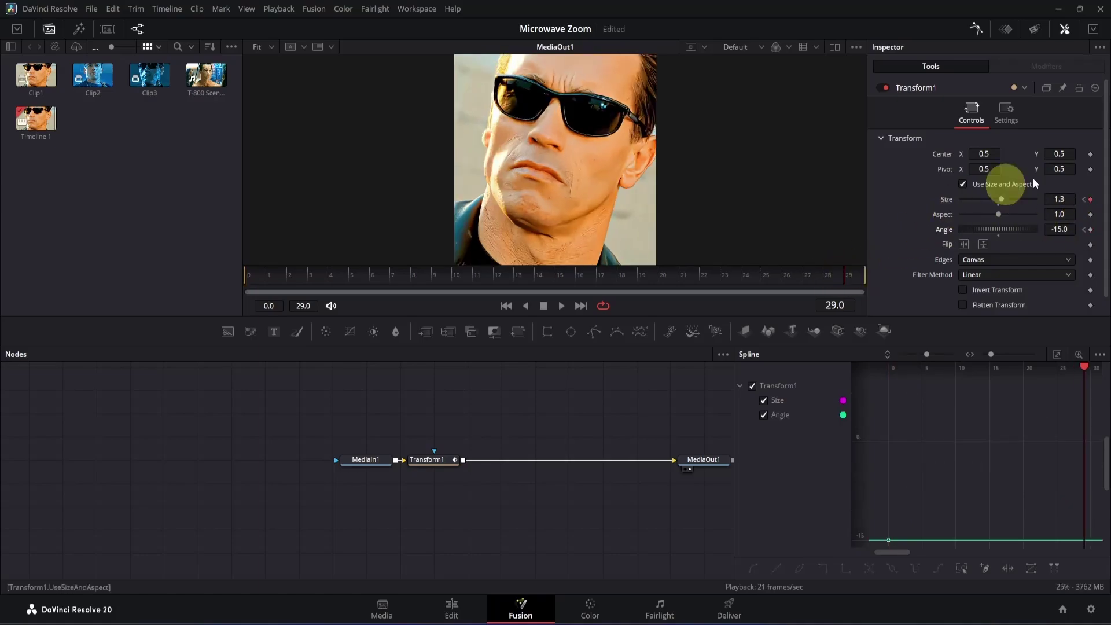
left_click(1091, 230)
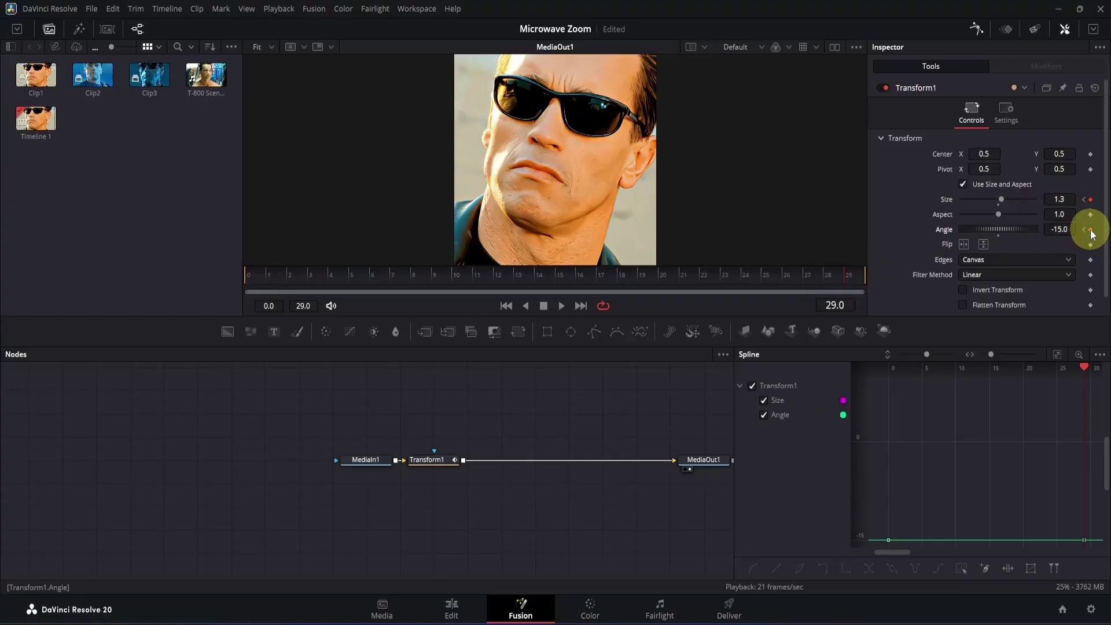
left_click(562, 277)
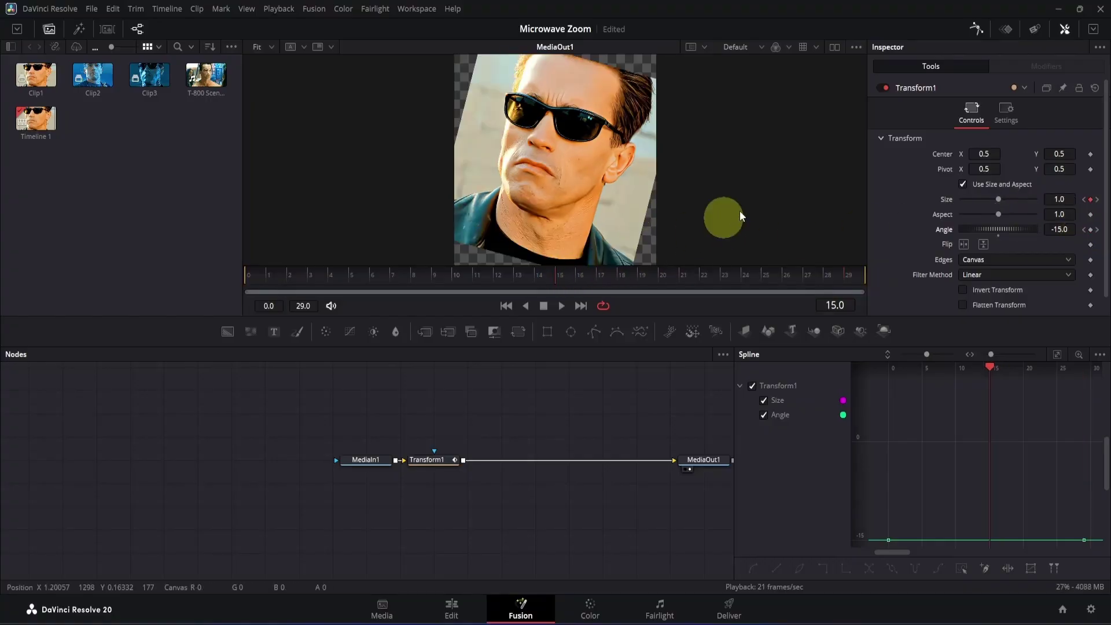
left_click(1071, 229)
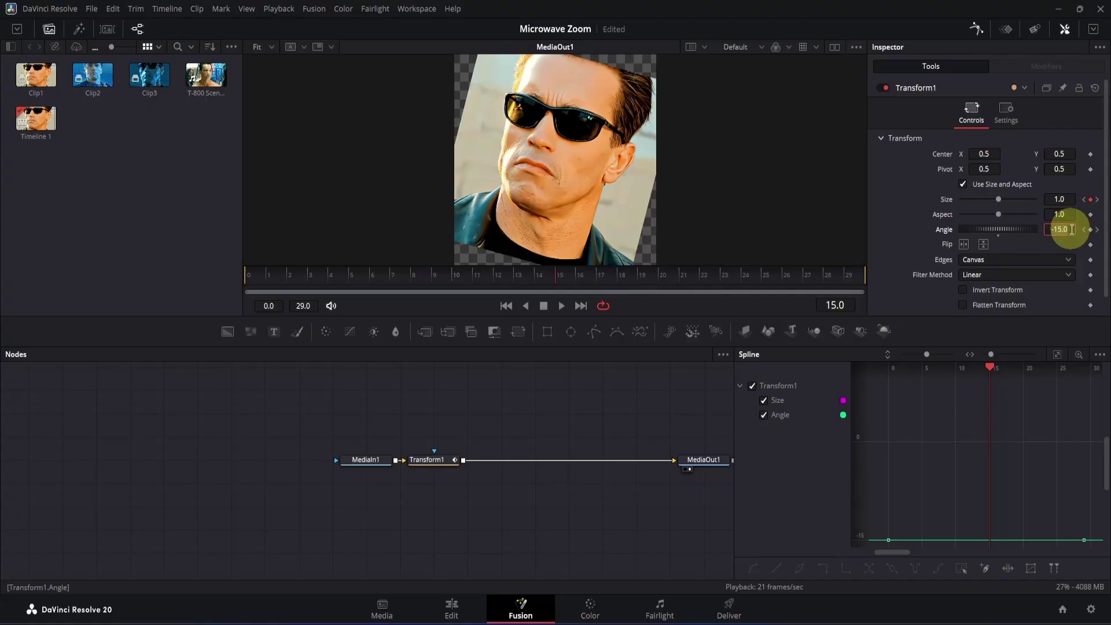
type("0")
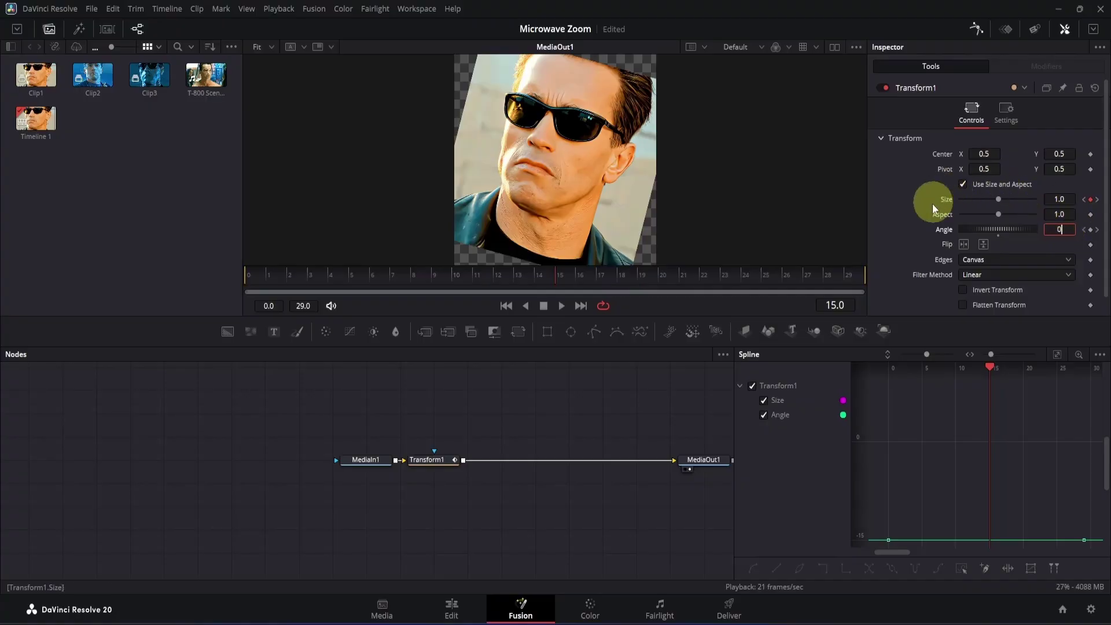
key("Return")
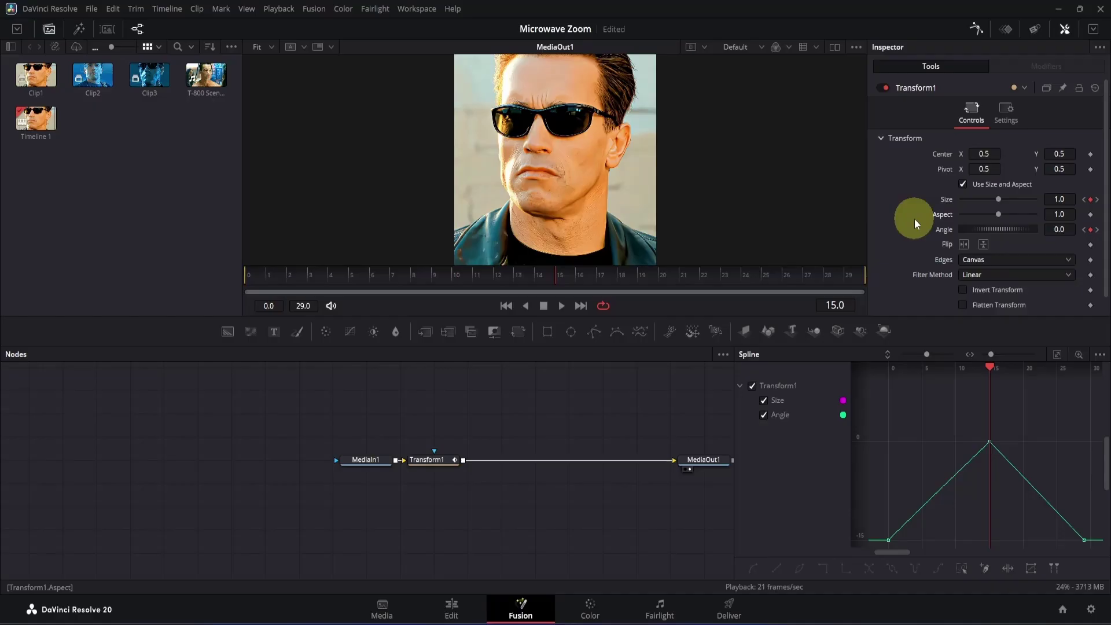
Step: Show only the Angle curve, fit it, and smooth all its keyframes
left_click(764, 400)
left_click(1055, 360)
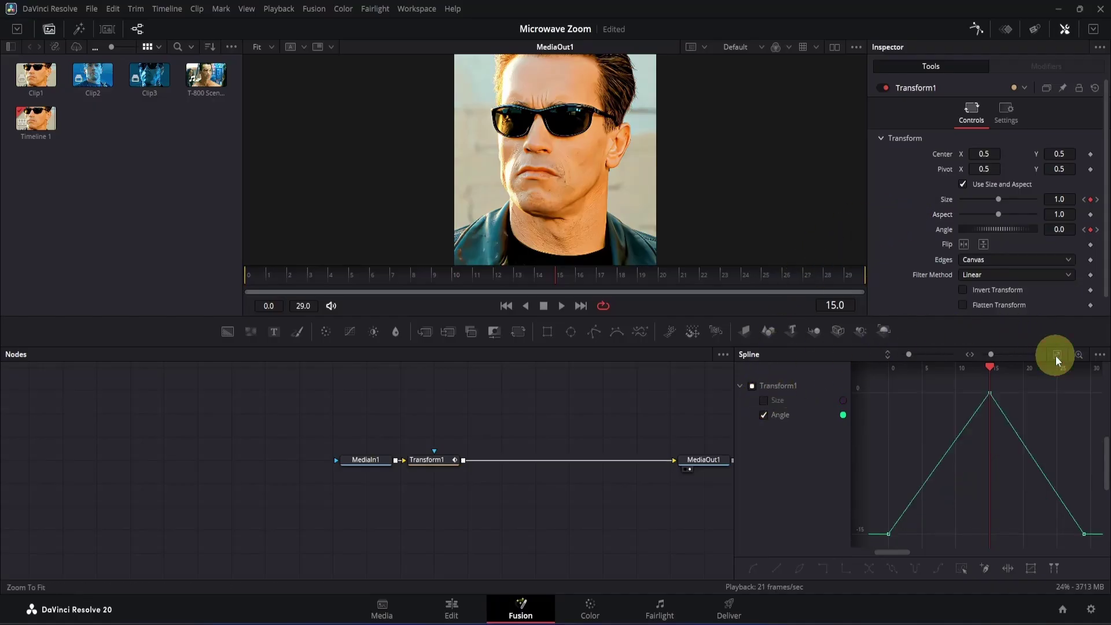
left_click_drag(873, 388, 1104, 559)
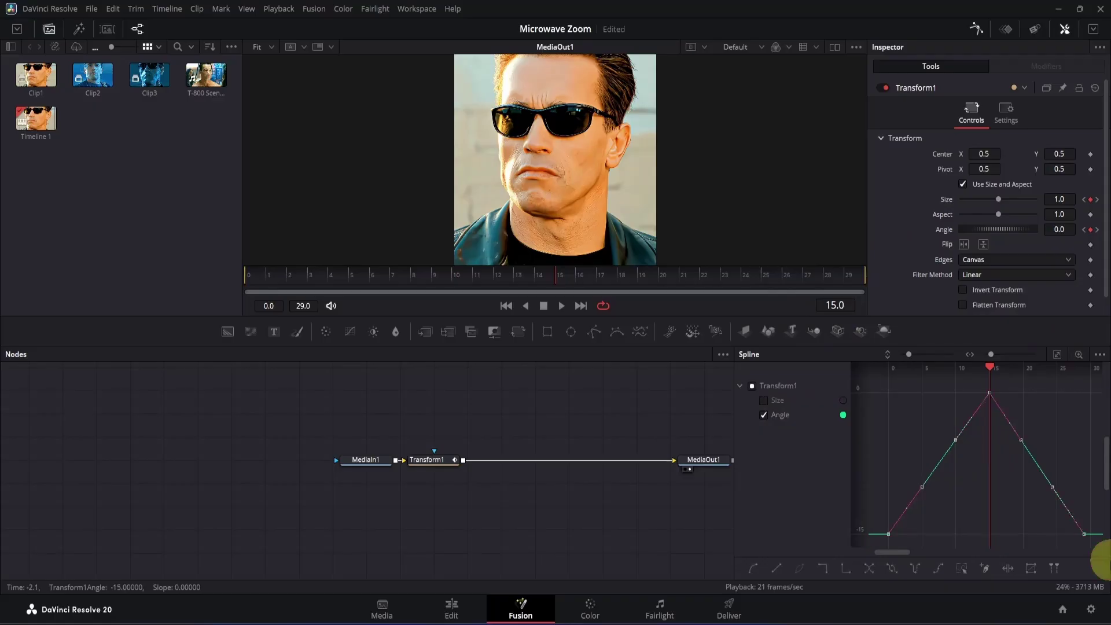
key("shift+s")
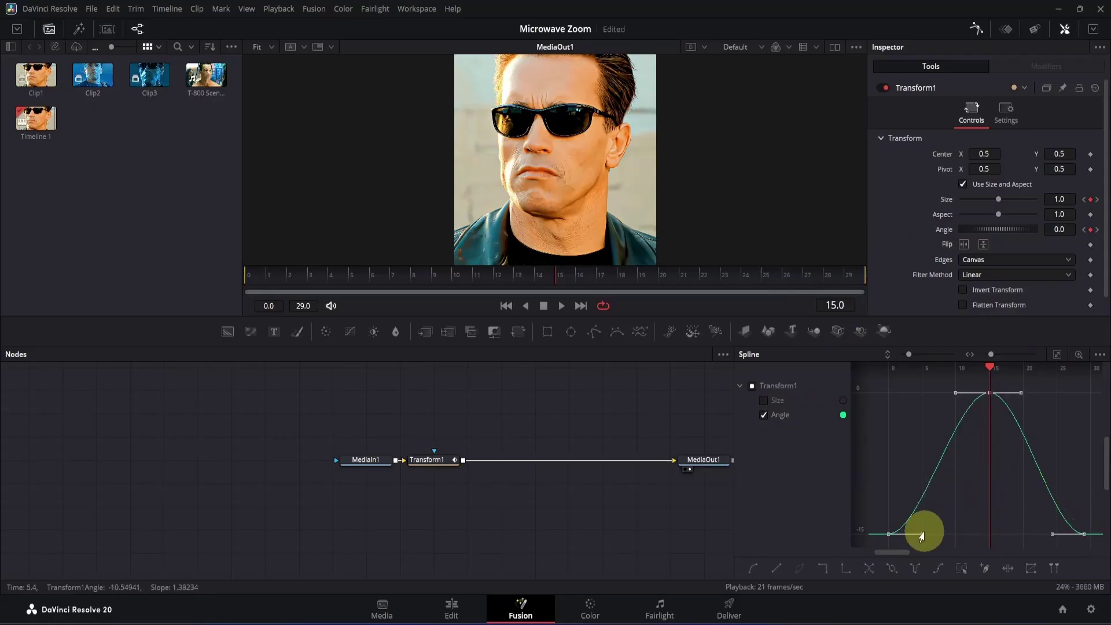
Step: Drag the Angle handles for a sharp rise from -15, flat 0 mid-clip, steep drop back
left_click(919, 533)
left_click_drag(920, 533, 888, 421)
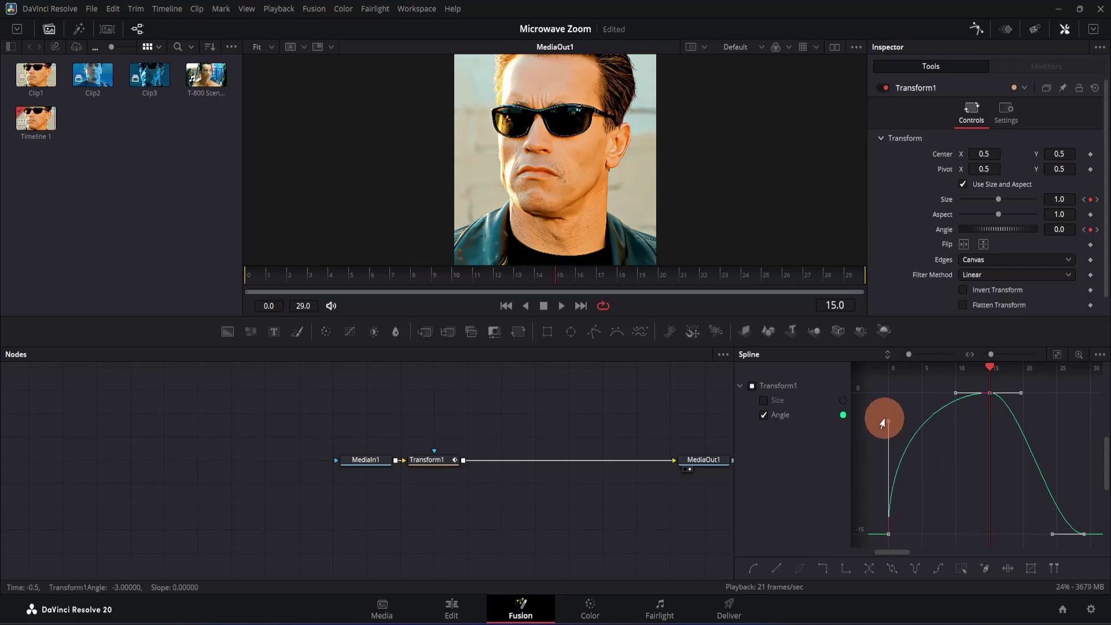
left_click(1052, 534)
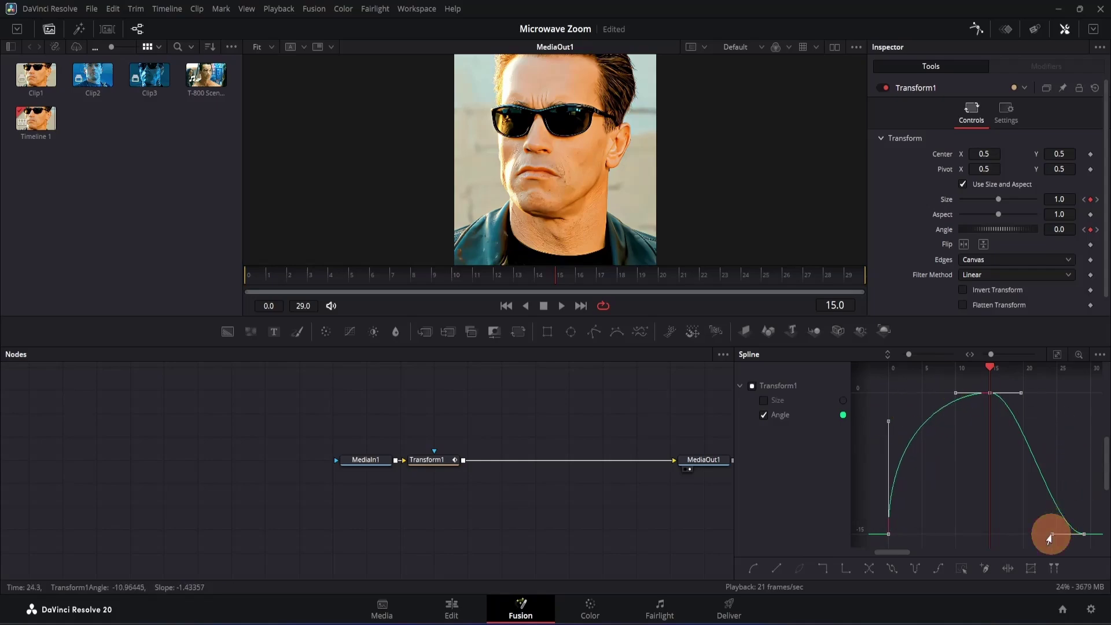
left_click_drag(1049, 537, 1079, 421)
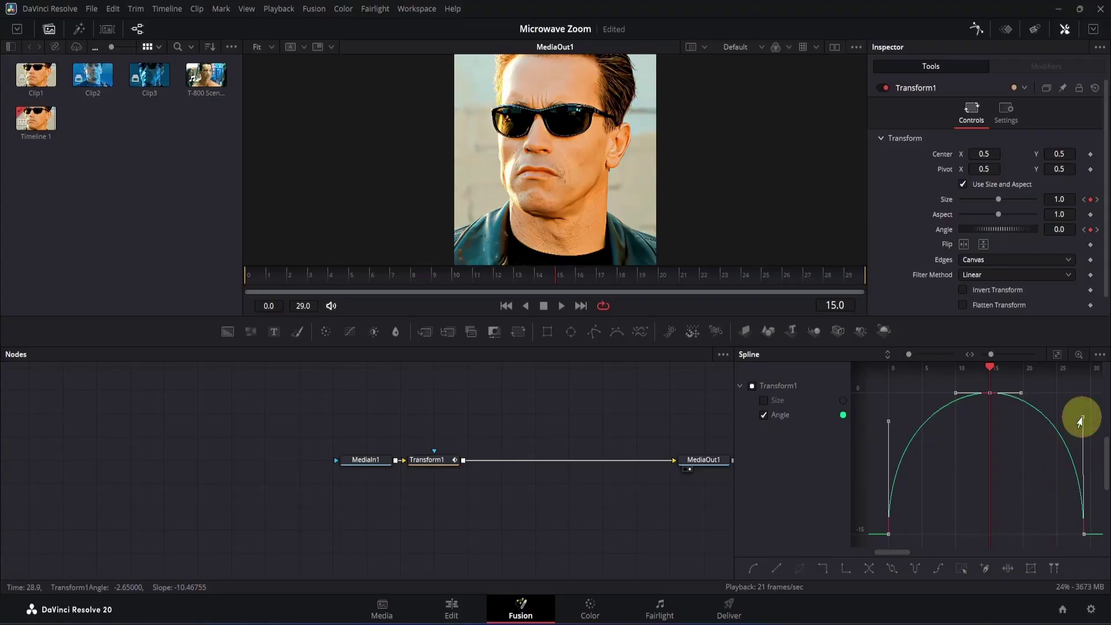
left_click(1019, 395)
left_click_drag(1019, 395, 1061, 389)
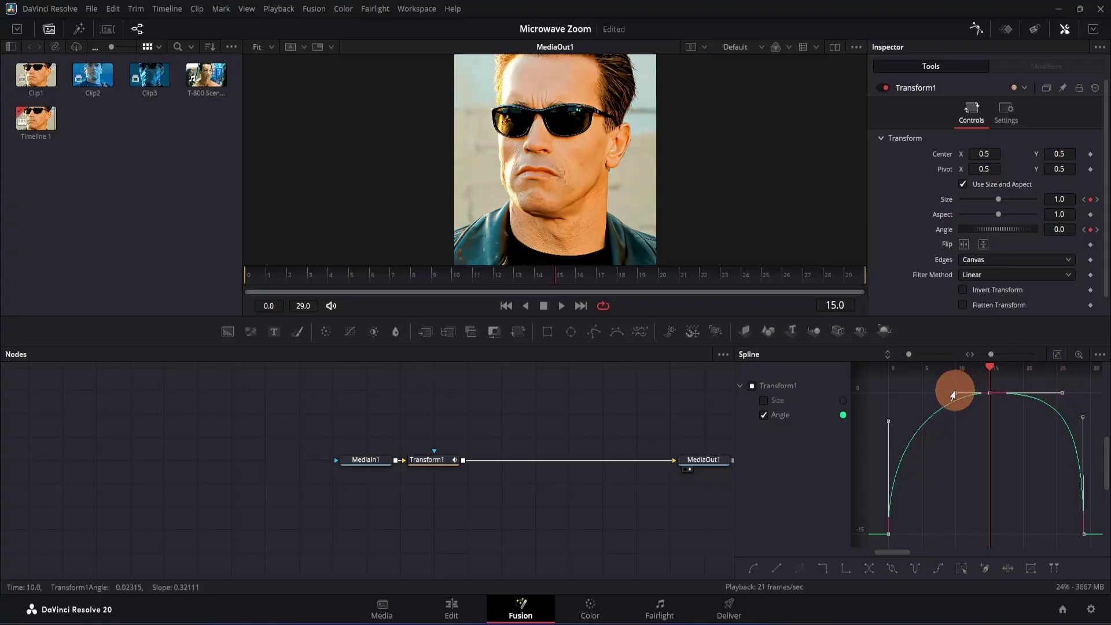
left_click_drag(954, 395, 918, 394)
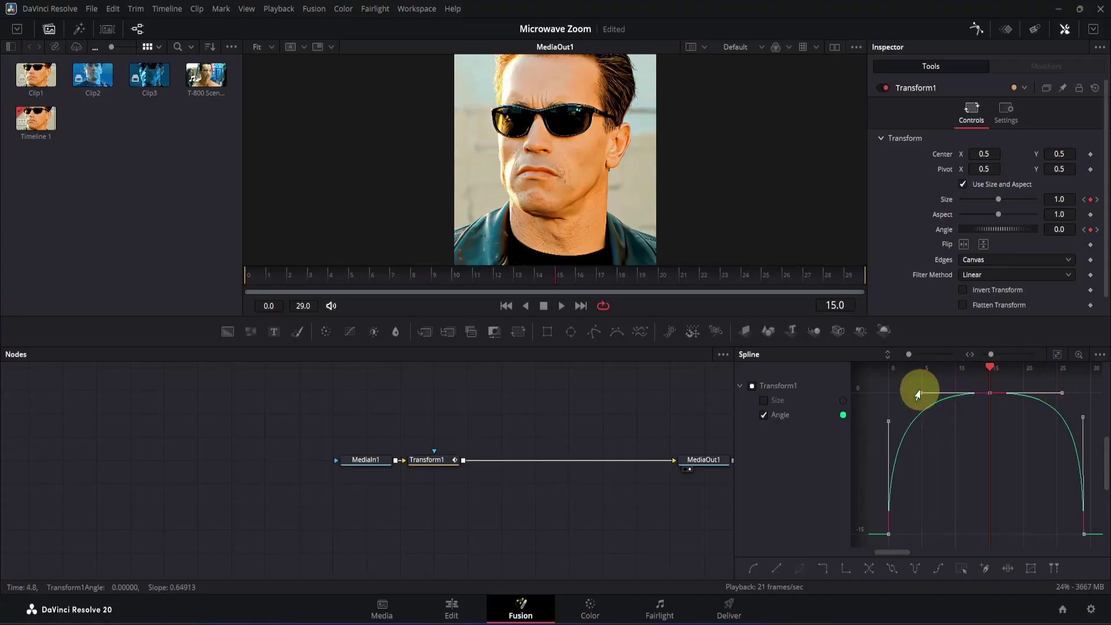
left_click_drag(545, 271, 220, 270)
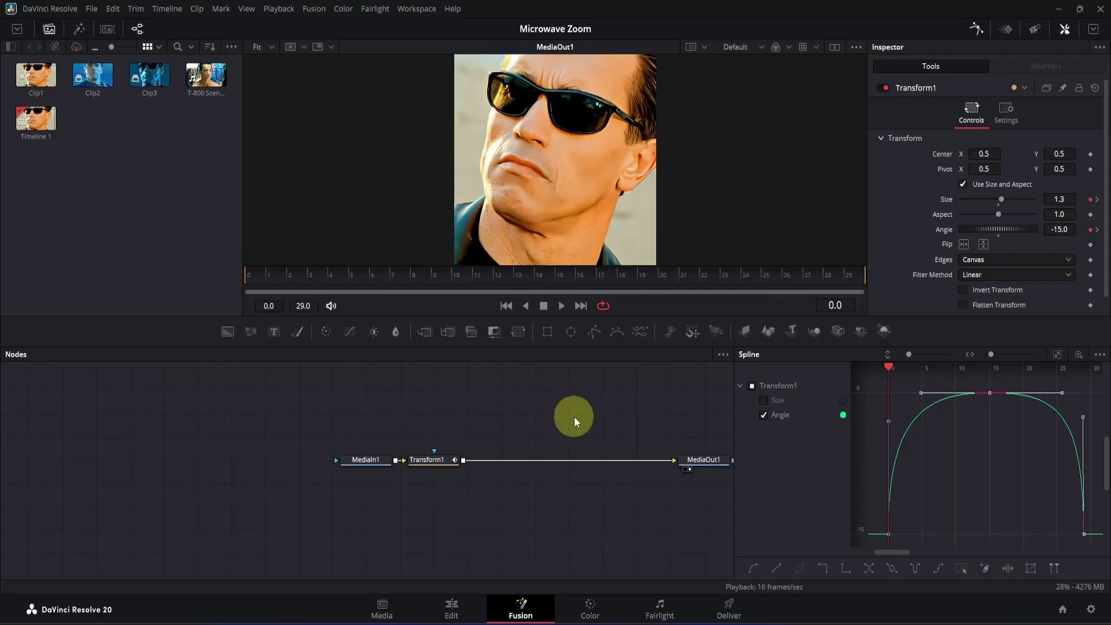
Step: Enable Transform1 Motion Blur with Quality 10 and Shutter Angle 360
key("space")
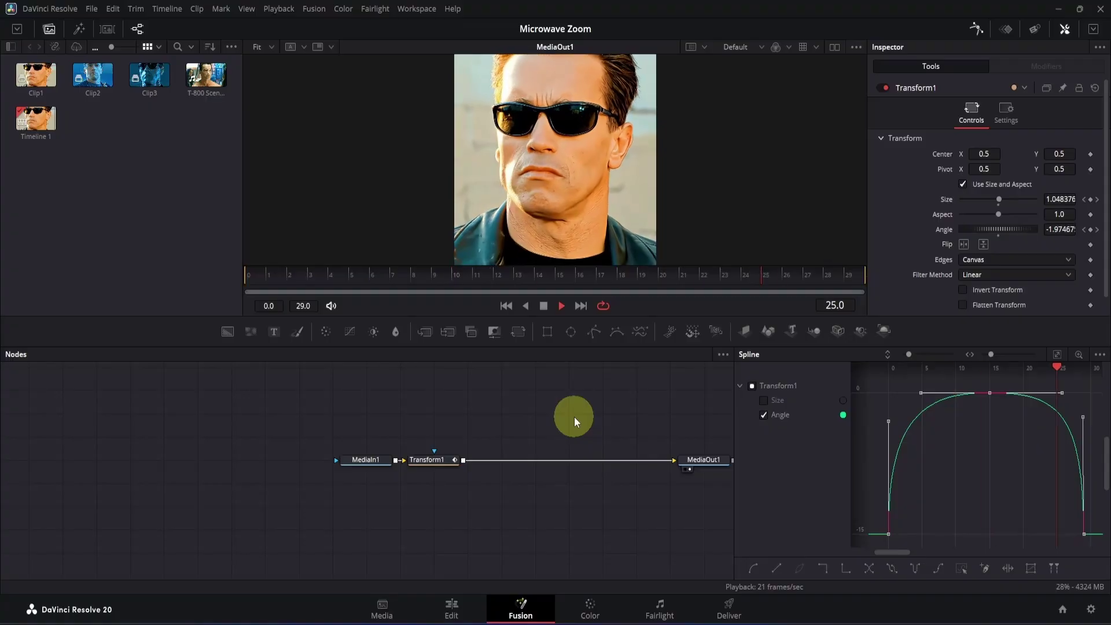
key("space")
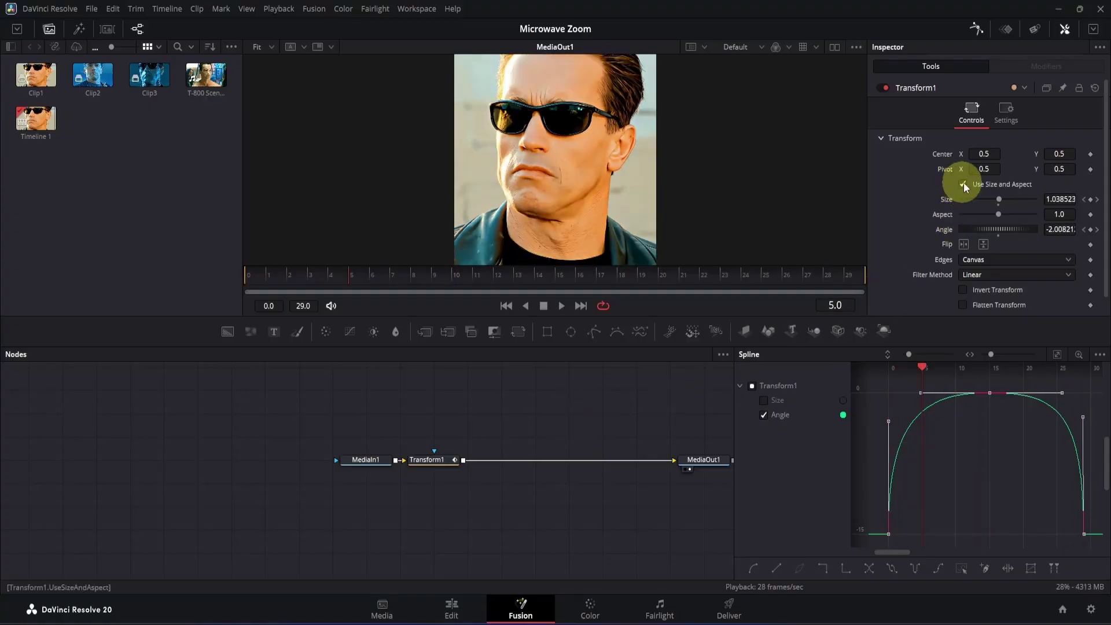
left_click(1006, 121)
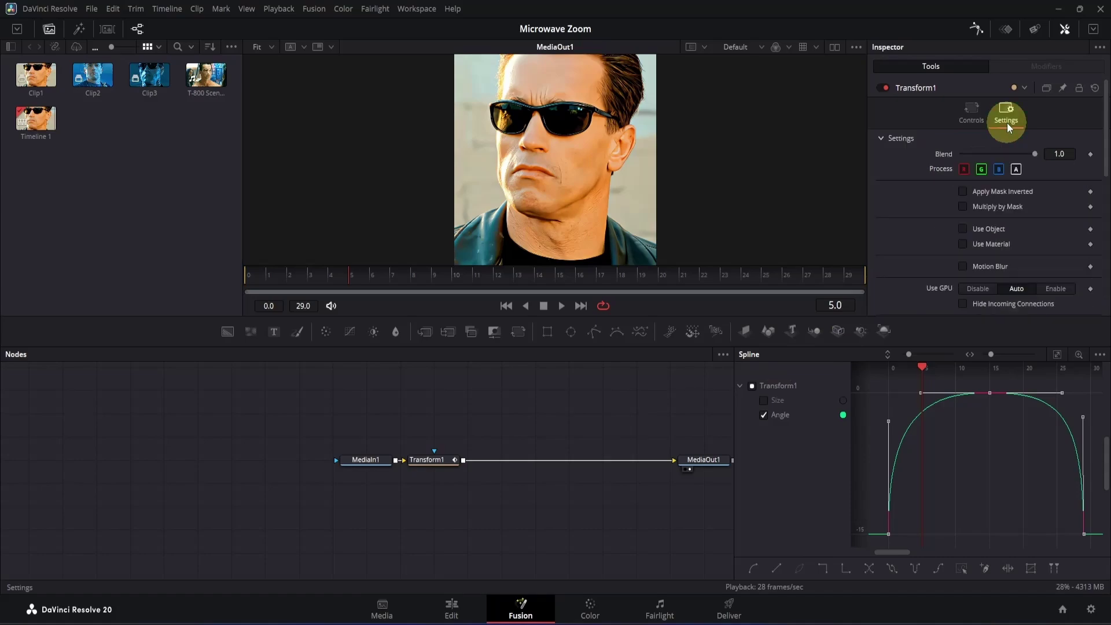
left_click(963, 266)
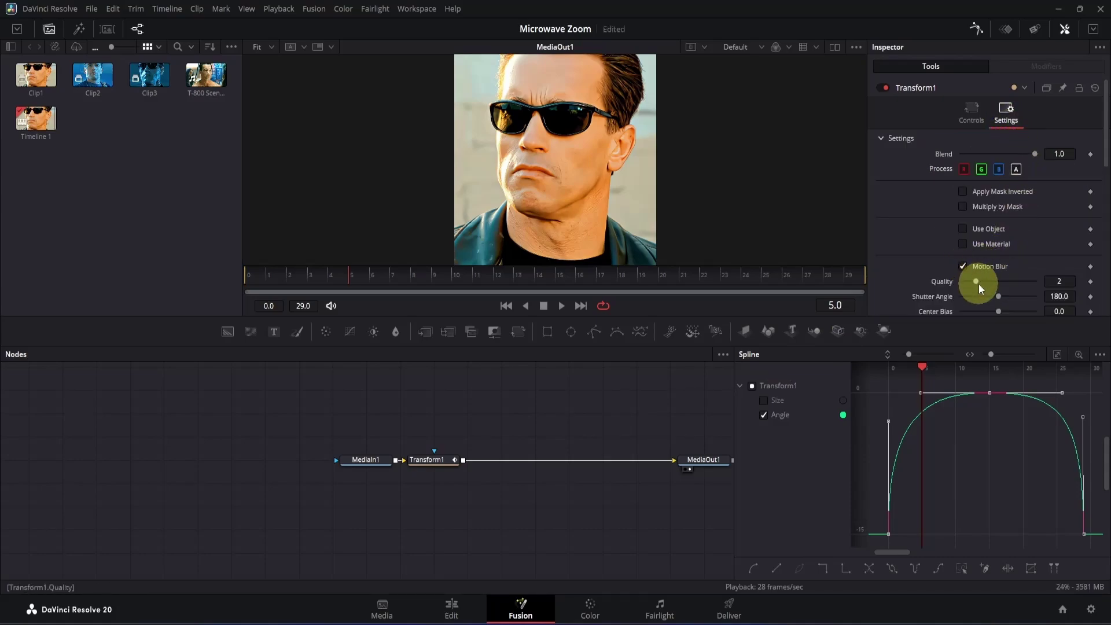
left_click(977, 282)
left_click_drag(976, 282, 1078, 280)
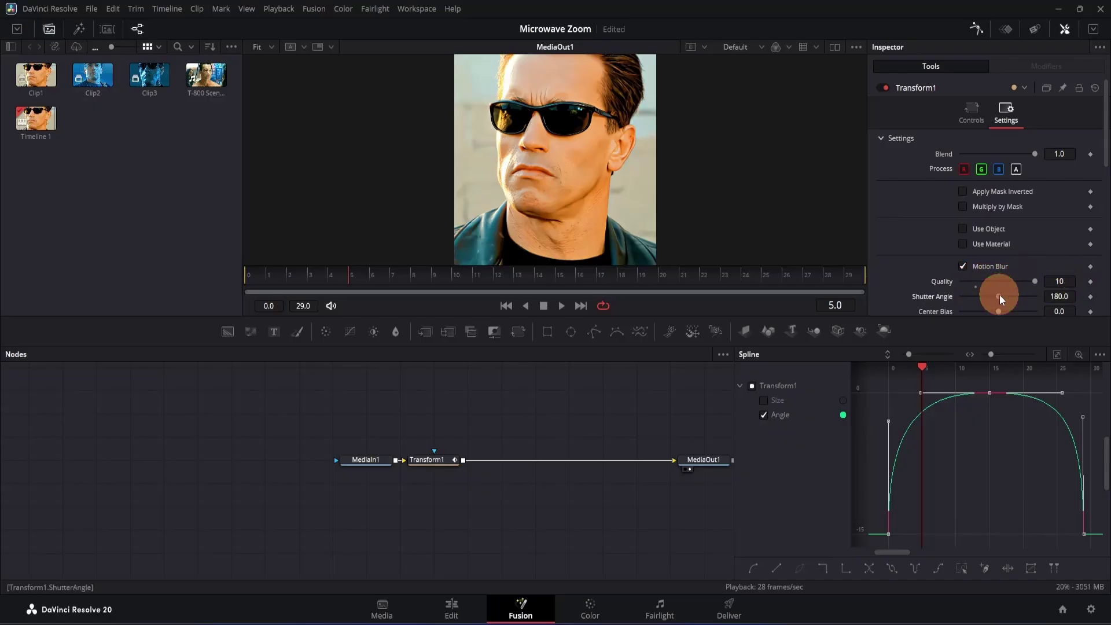
left_click_drag(999, 297, 1083, 297)
Step: Return to the Edit page and preview the punch-in on Clip1
left_click(470, 607)
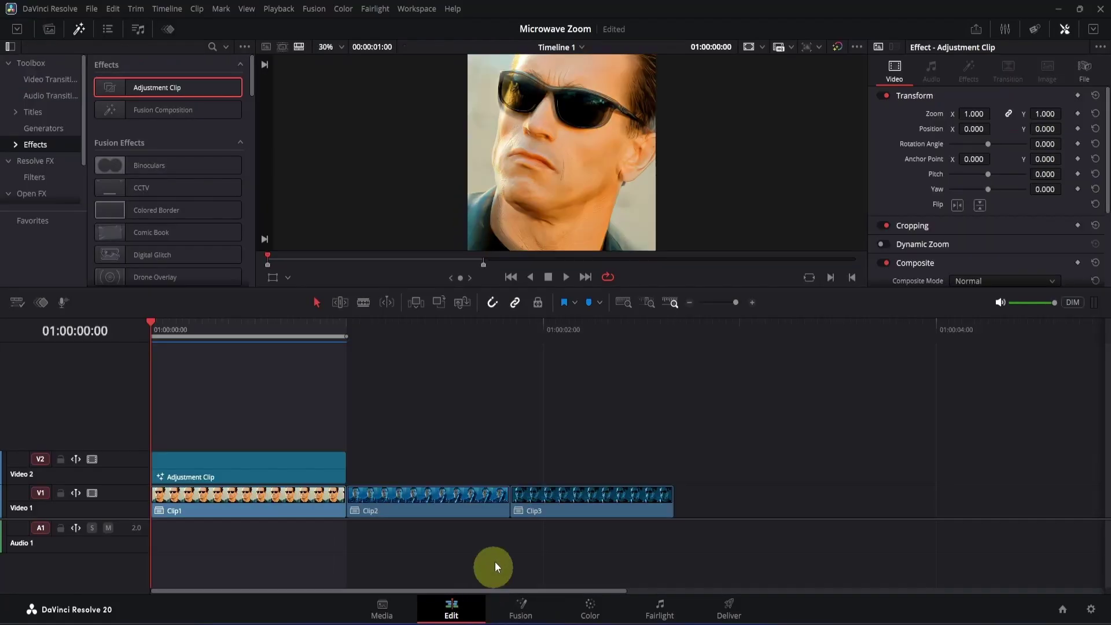
key("space")
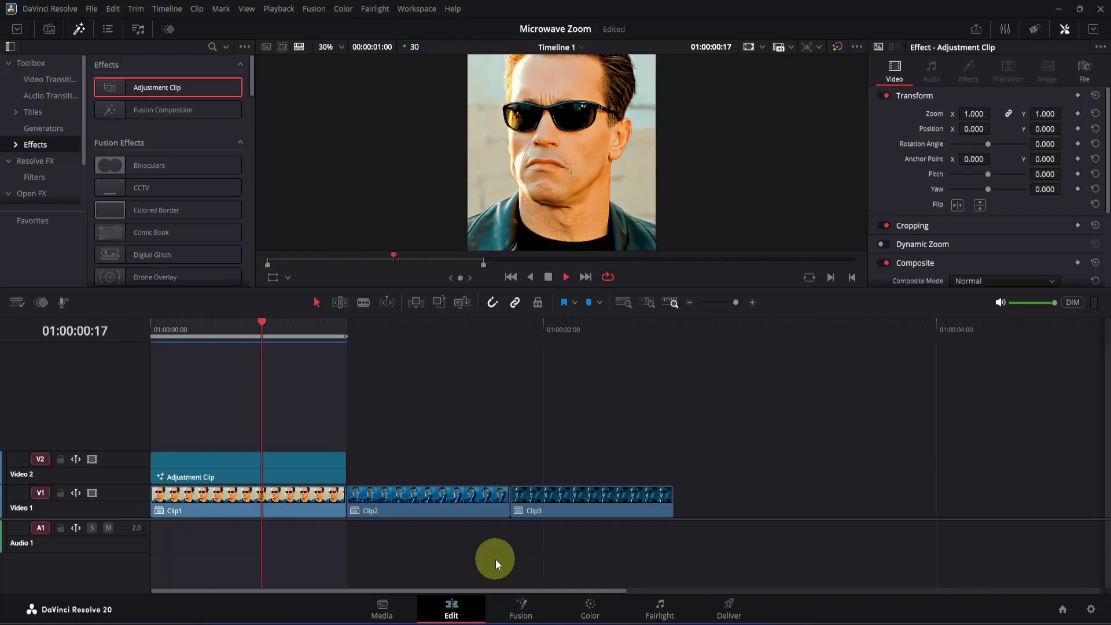
key("space")
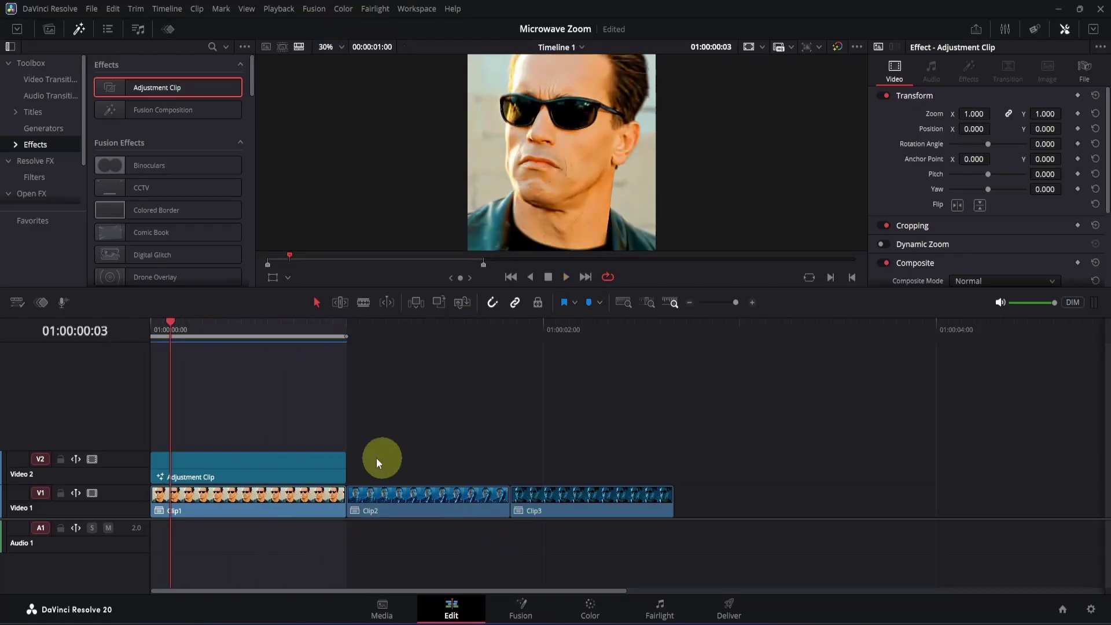
Step: Duplicate the adjustment clip over Clip2 and trim its right edge to Clip2's end
left_click(320, 469)
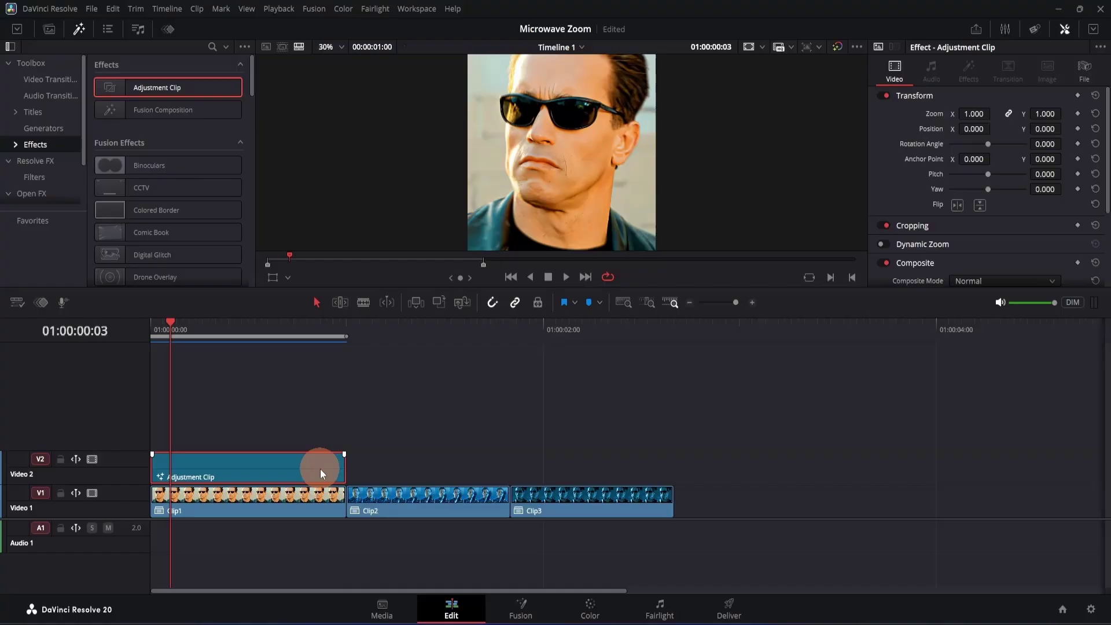
left_click_drag(320, 468, 515, 459)
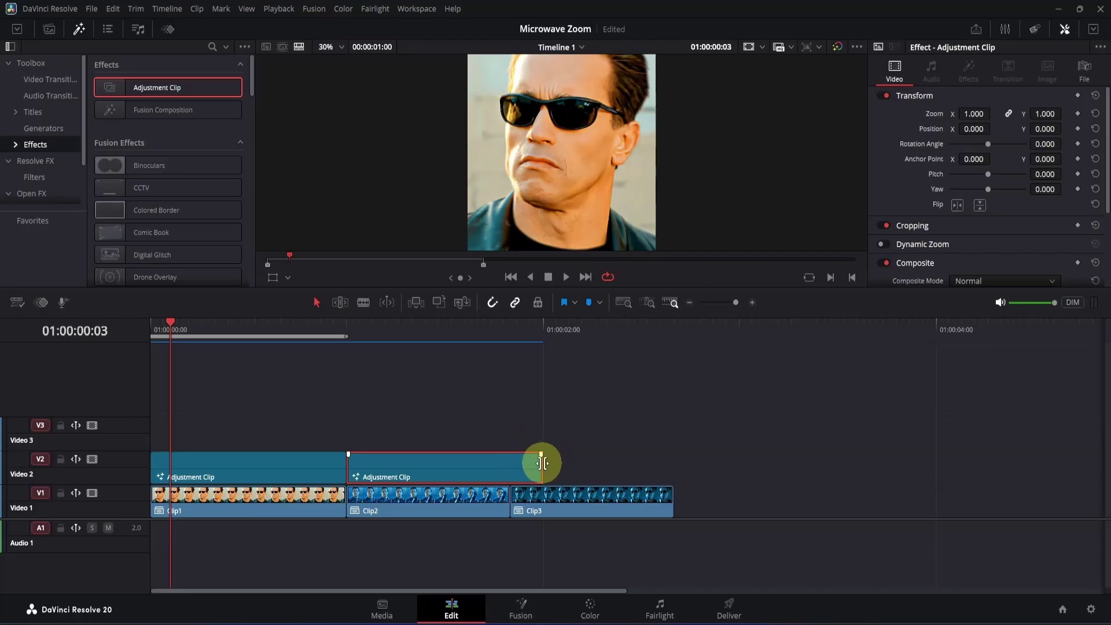
left_click_drag(541, 462, 506, 464)
left_click_drag(414, 334, 418, 334)
left_click(546, 554)
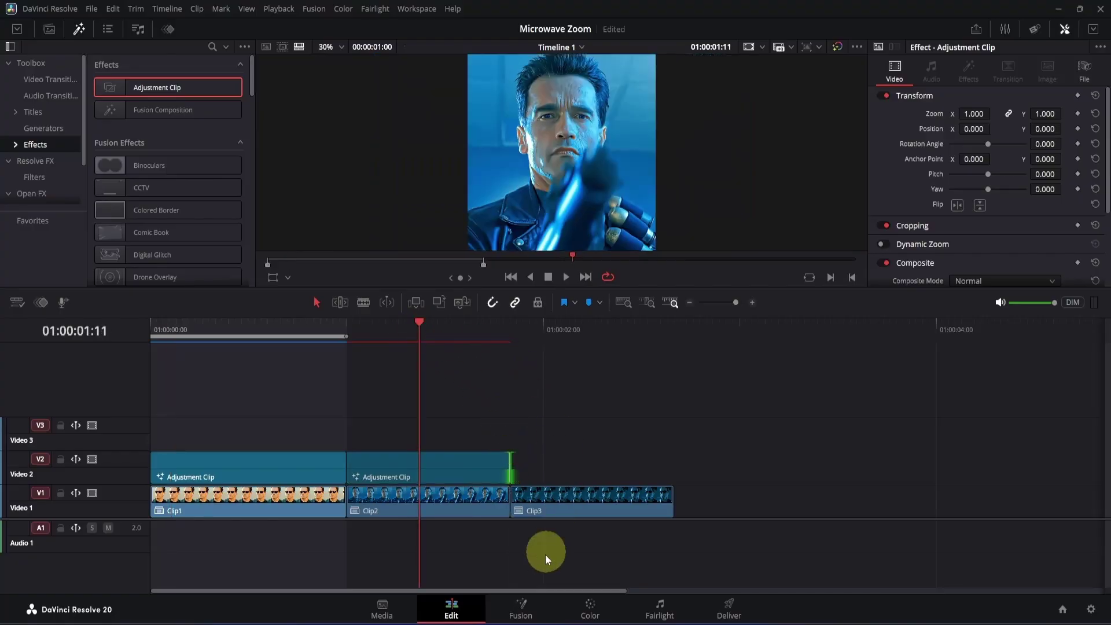
Step: In the second clip's Fusion composition, show Transform1's Size and Angle rows in the fitted Keyframes panel
left_click(523, 606)
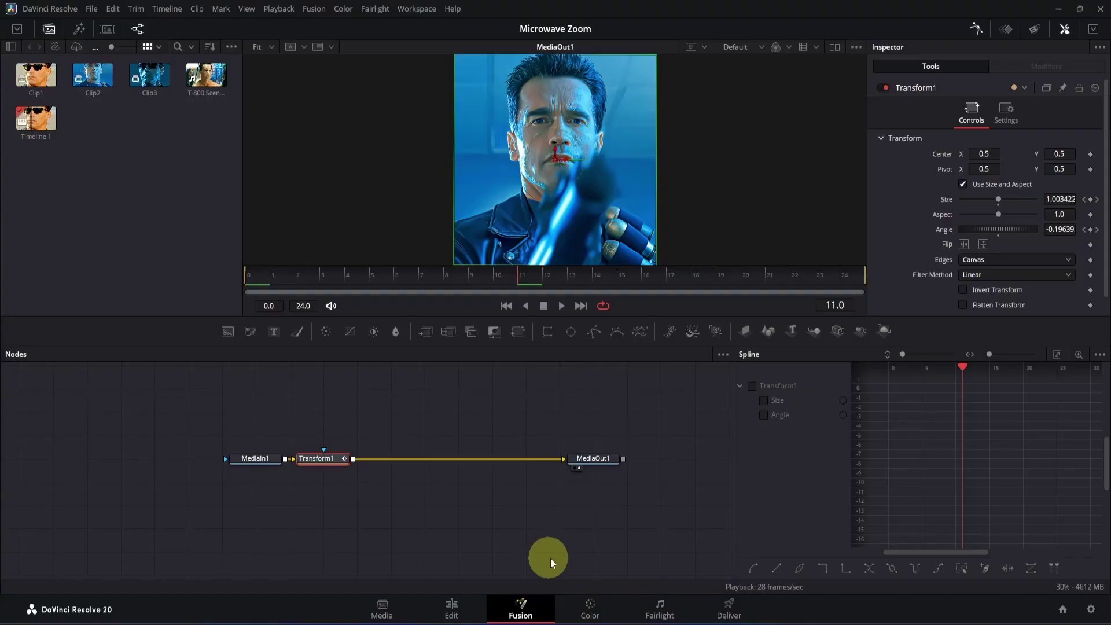
left_click(974, 30)
left_click(1004, 30)
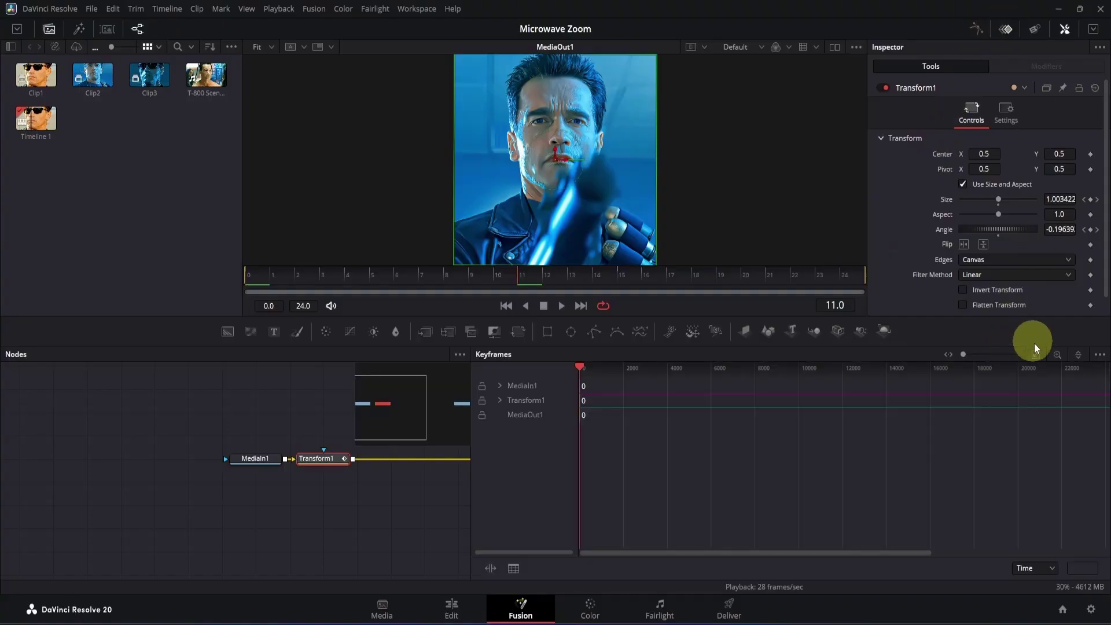
left_click(1035, 357)
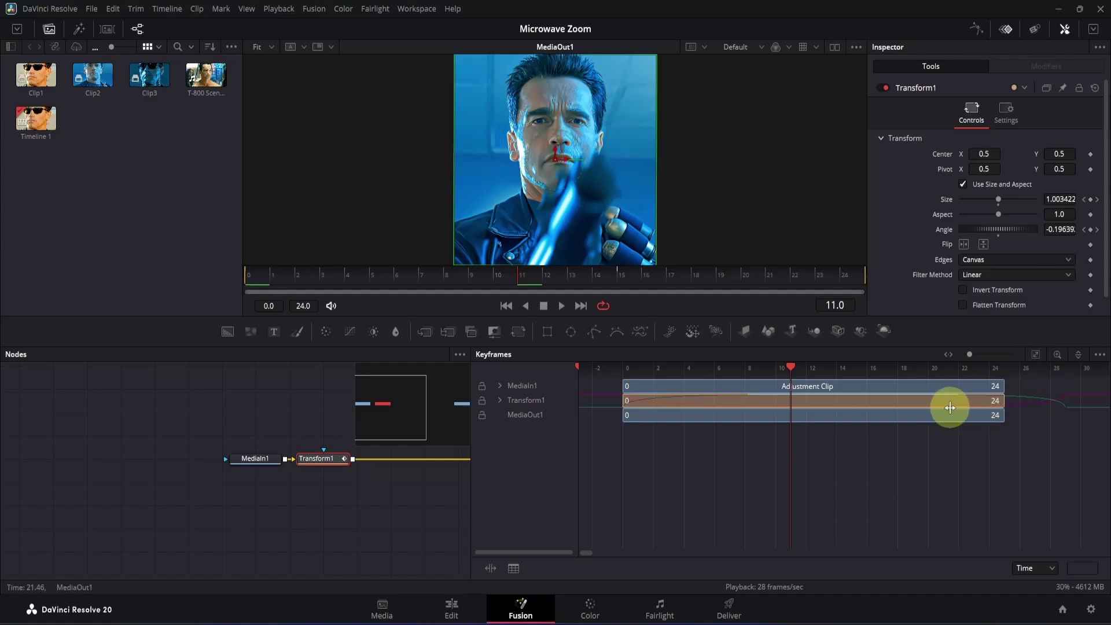
left_click(499, 400)
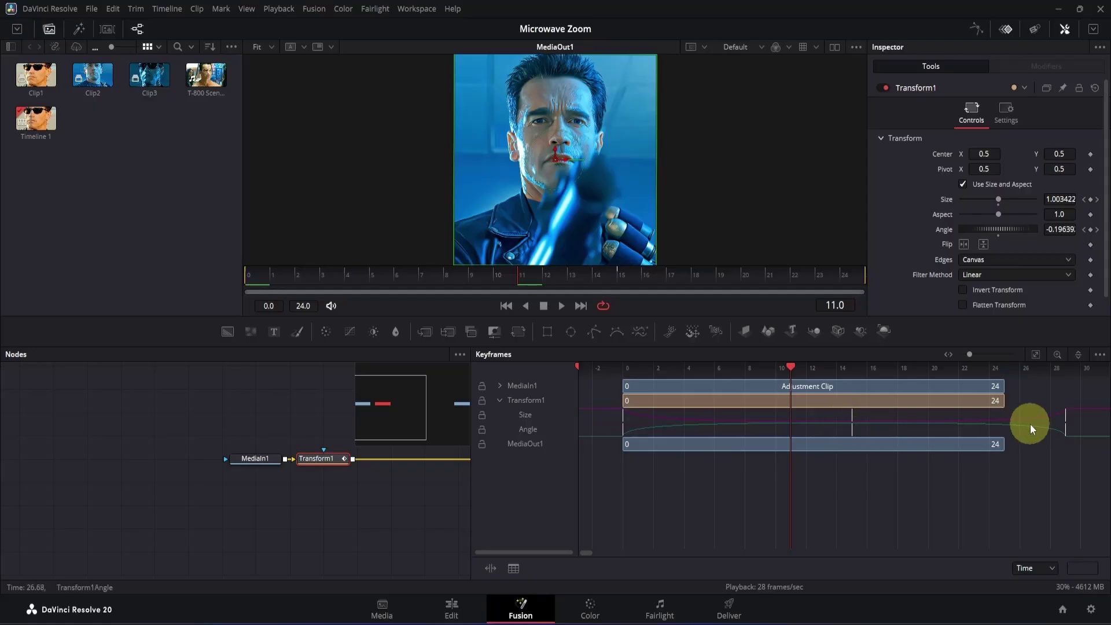
Step: Move the middle Size/Angle keyframes to frame 12 and the last ones to frame 24
left_click_drag(554, 273, 546, 272)
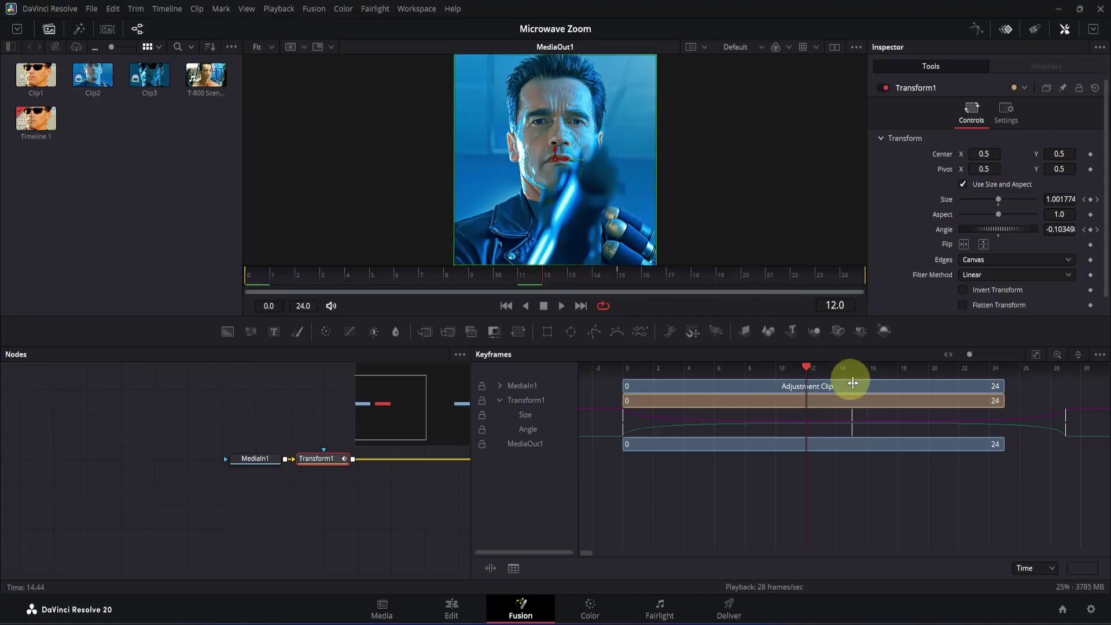
left_click_drag(848, 434, 846, 423)
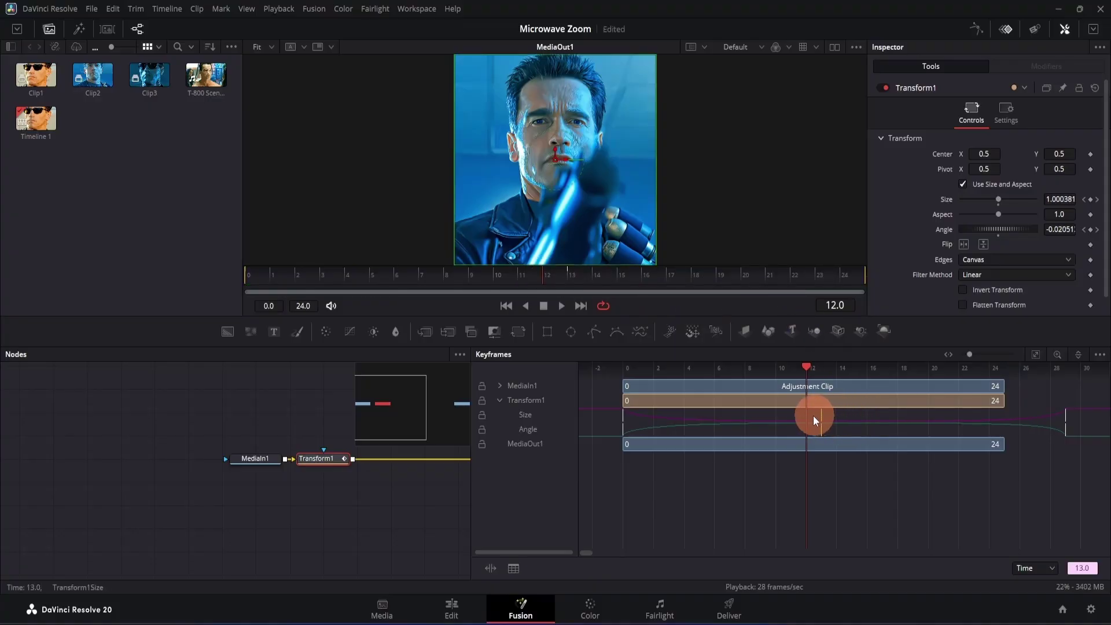
left_click_drag(813, 415, 806, 416)
left_click_drag(700, 276, 843, 274)
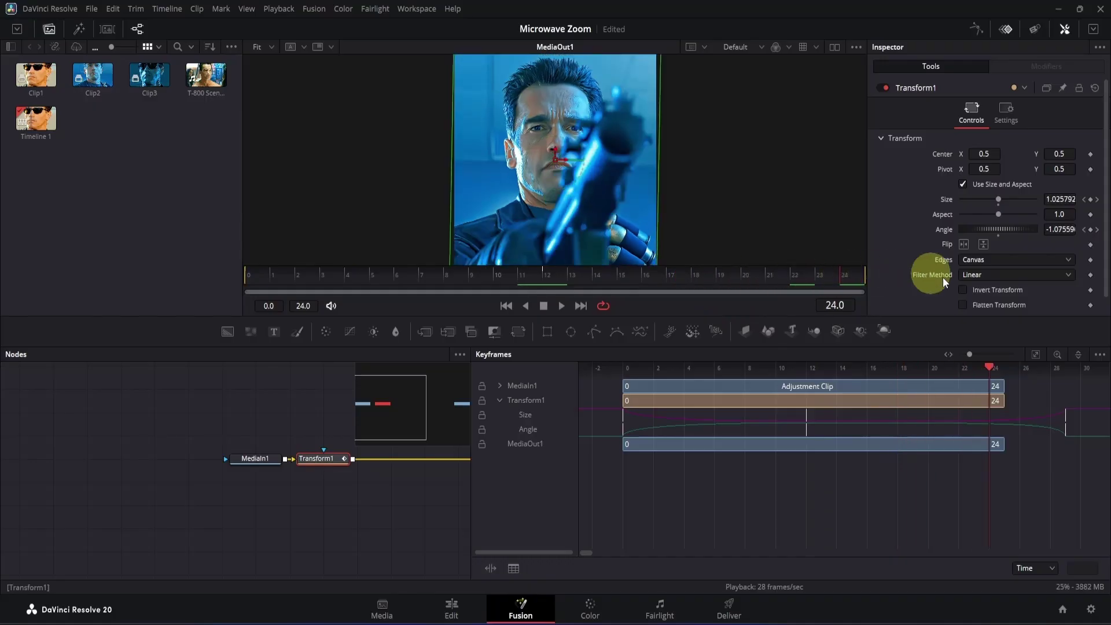
left_click_drag(1057, 435, 991, 431)
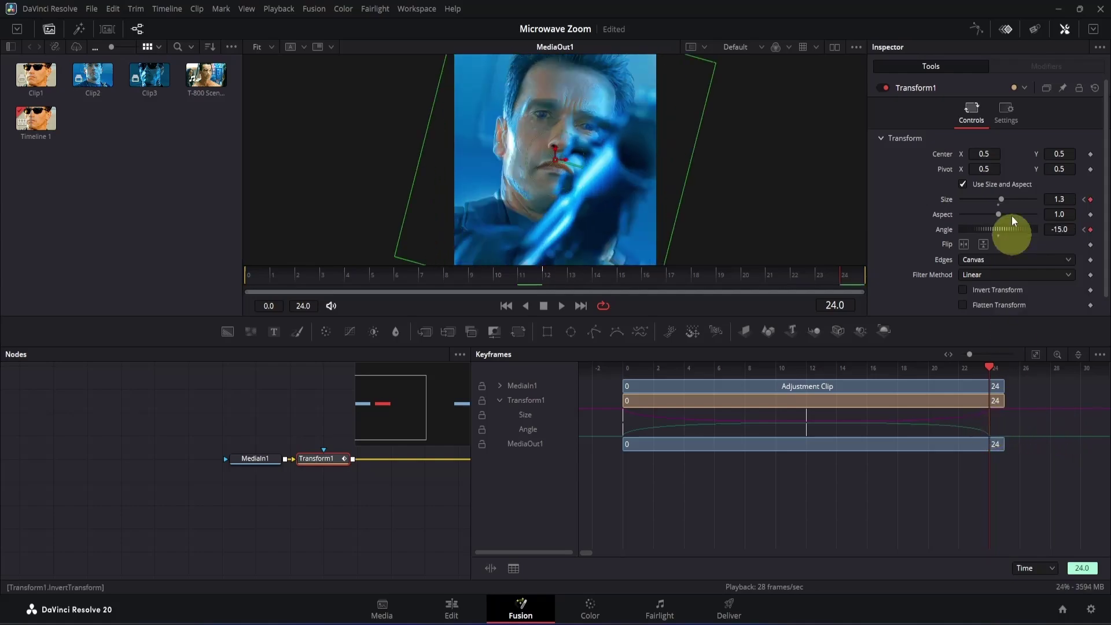
left_click(999, 33)
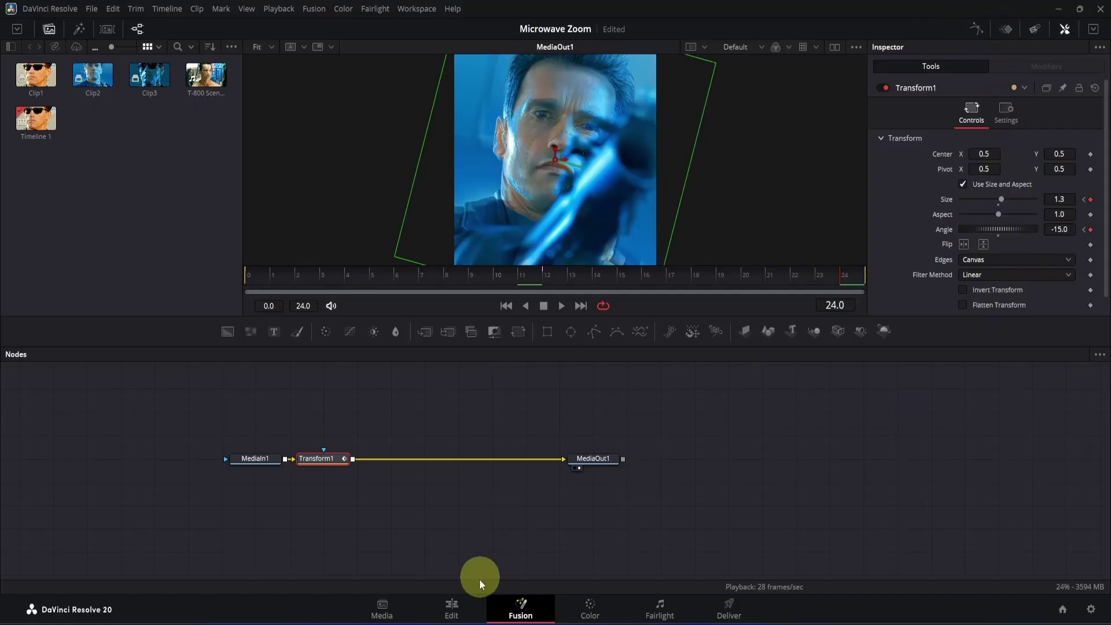
Step: Back on the Edit page, play Timeline 1 from the start to review all three punch-ins
left_click(454, 611)
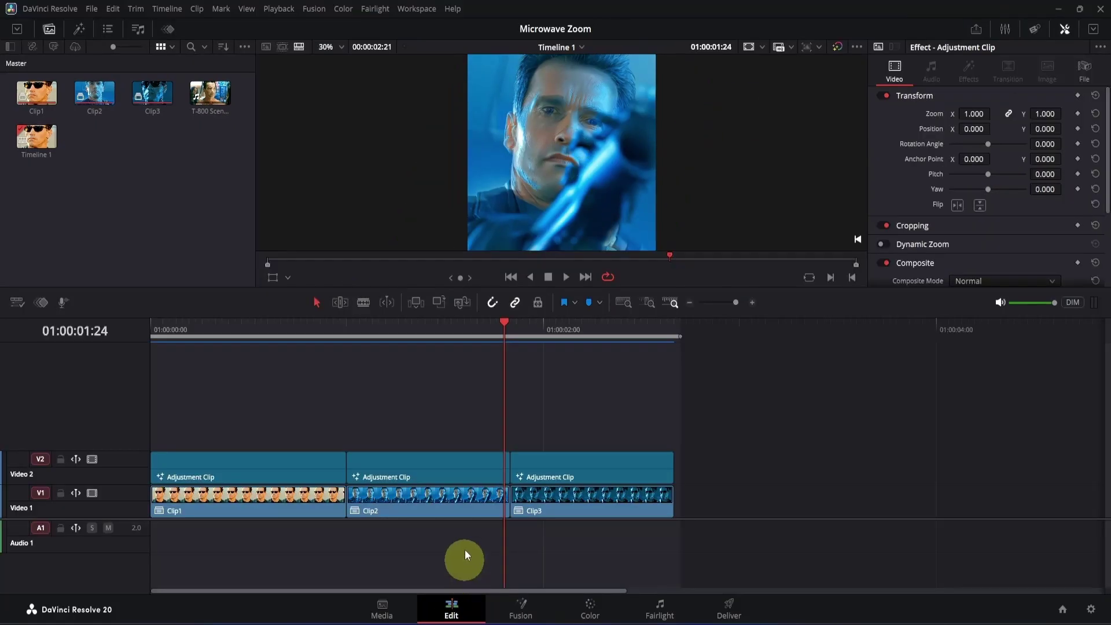
left_click_drag(364, 345, 149, 334)
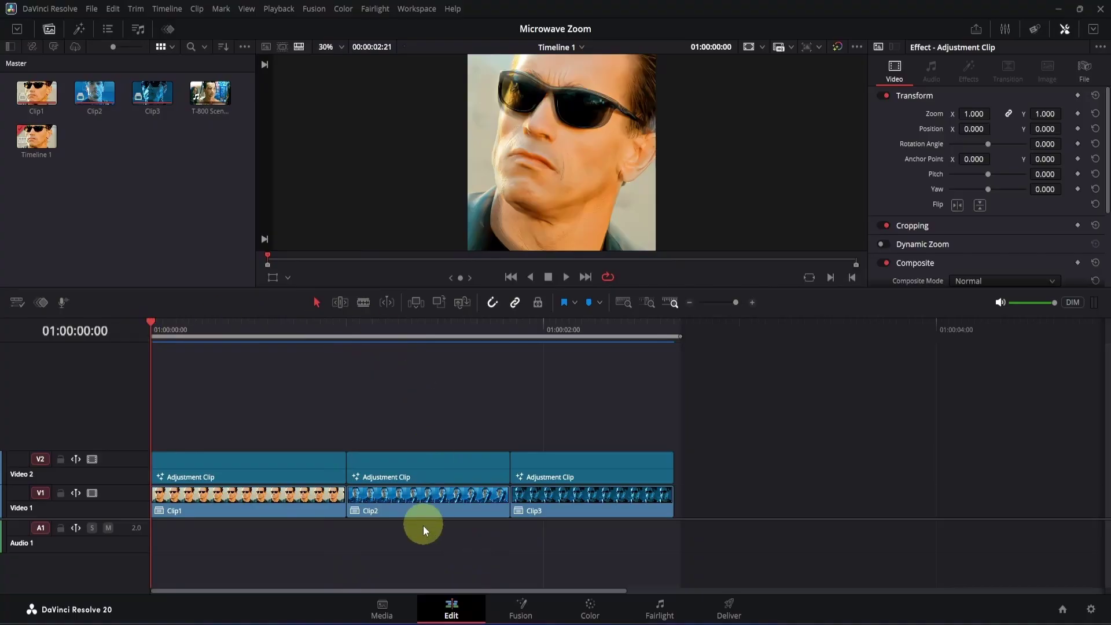
key("space")
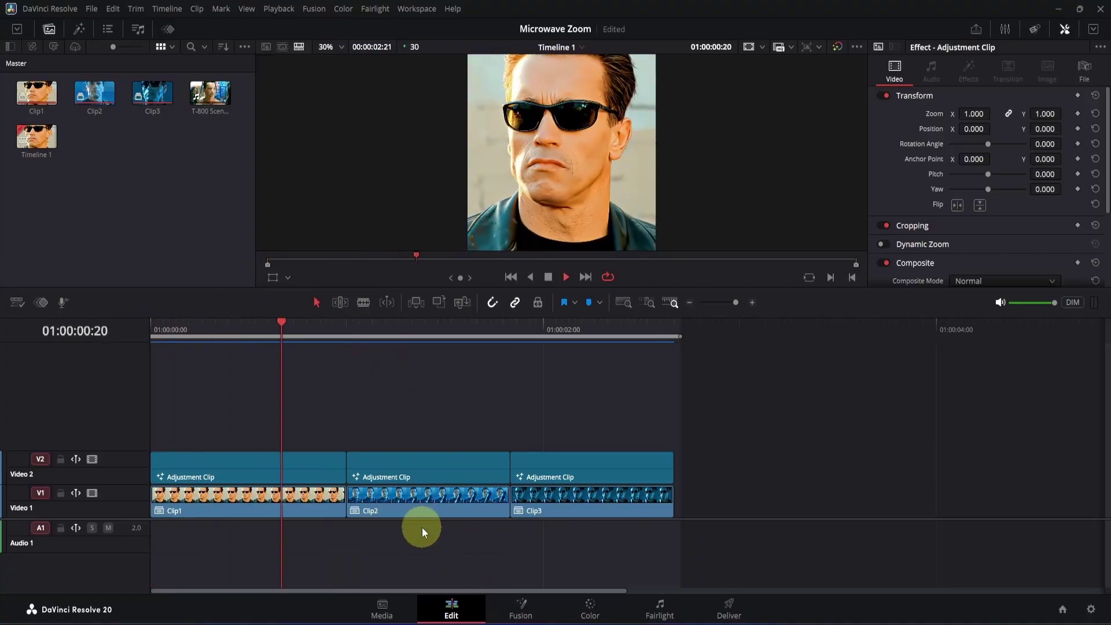